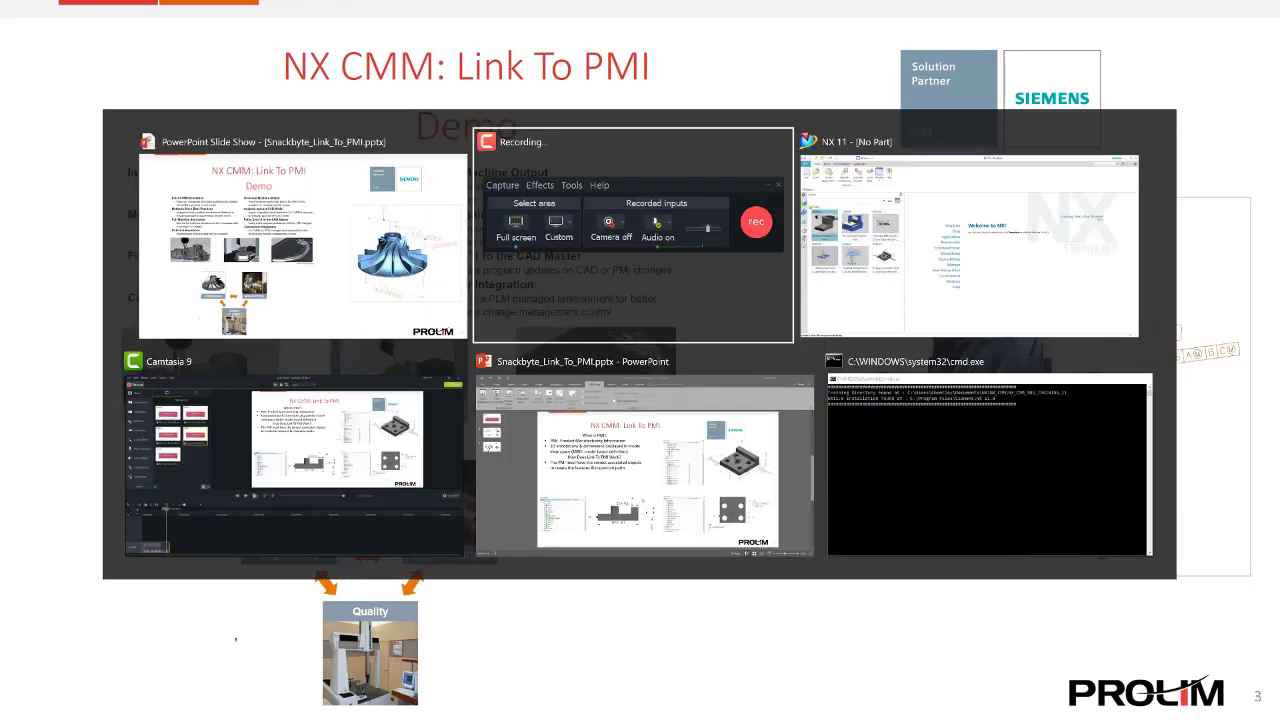
Step: Switch to NX 11 and open the recent part 4hole_pmi_inspection_setup_Link_To_PMI
key(alt+Tab)
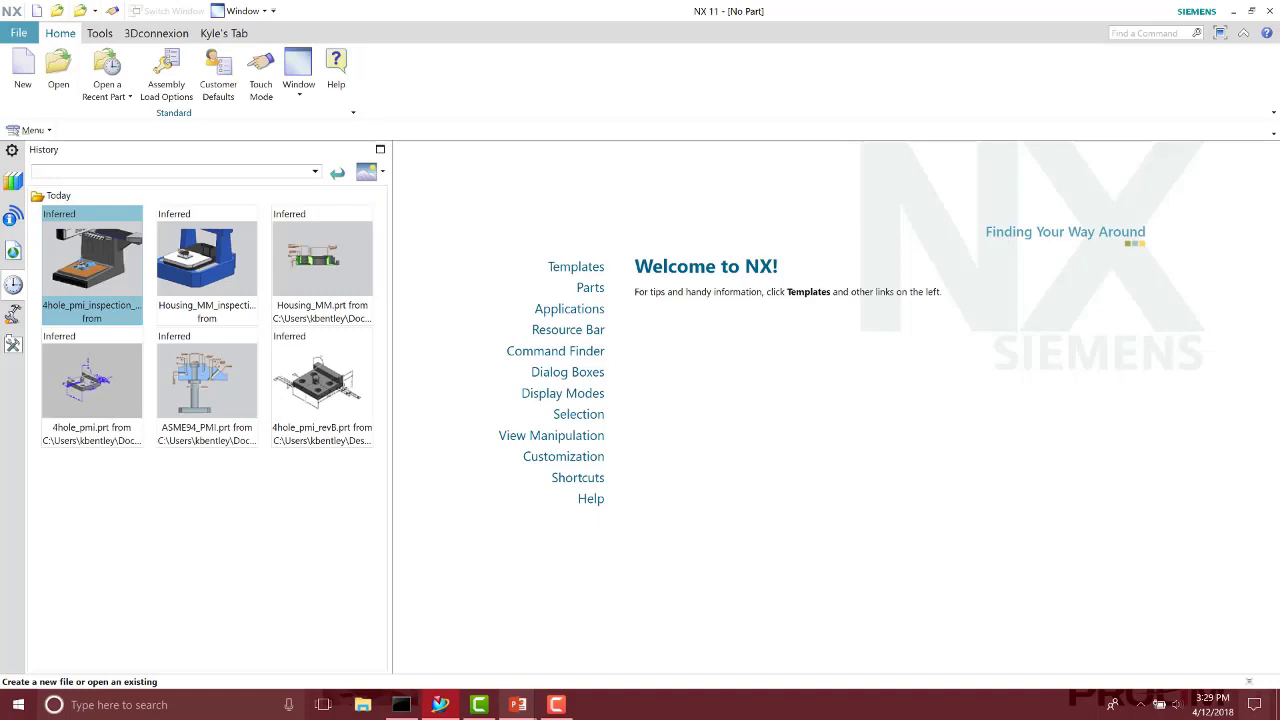
click(92, 262)
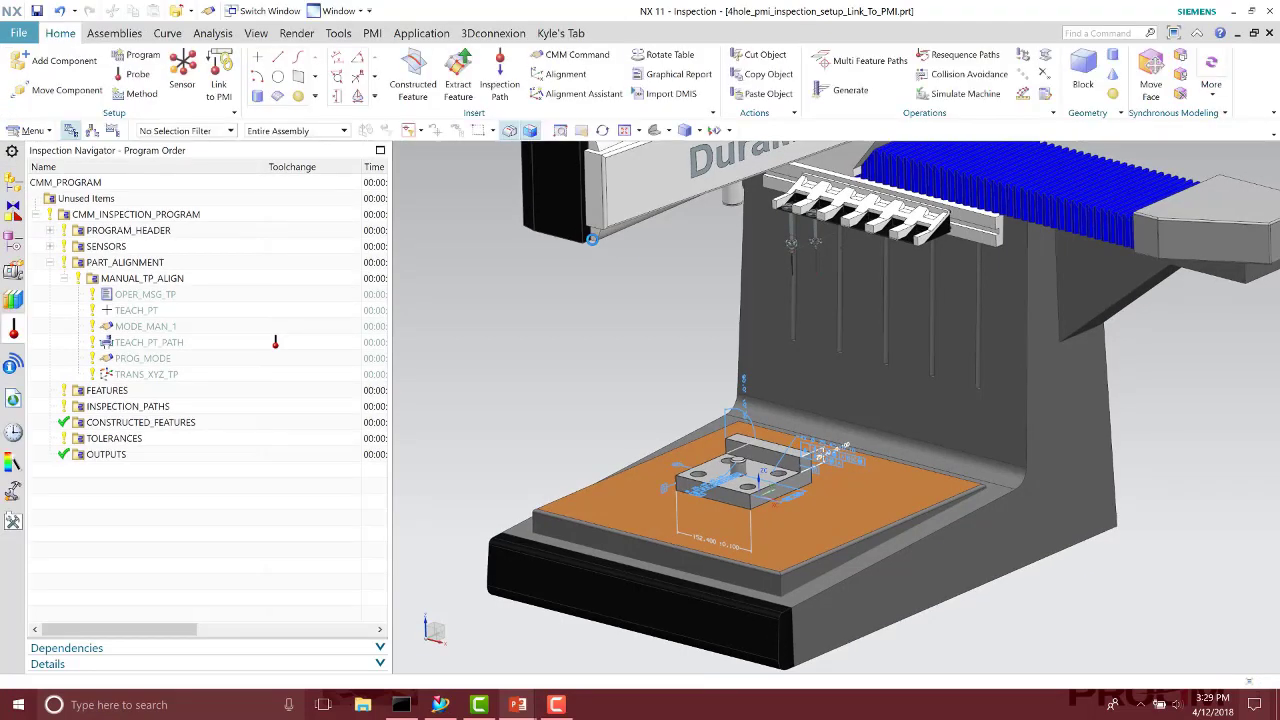
Step: Make the 4hole_pmi component of the inspection setup assembly the displayed part
click(13, 184)
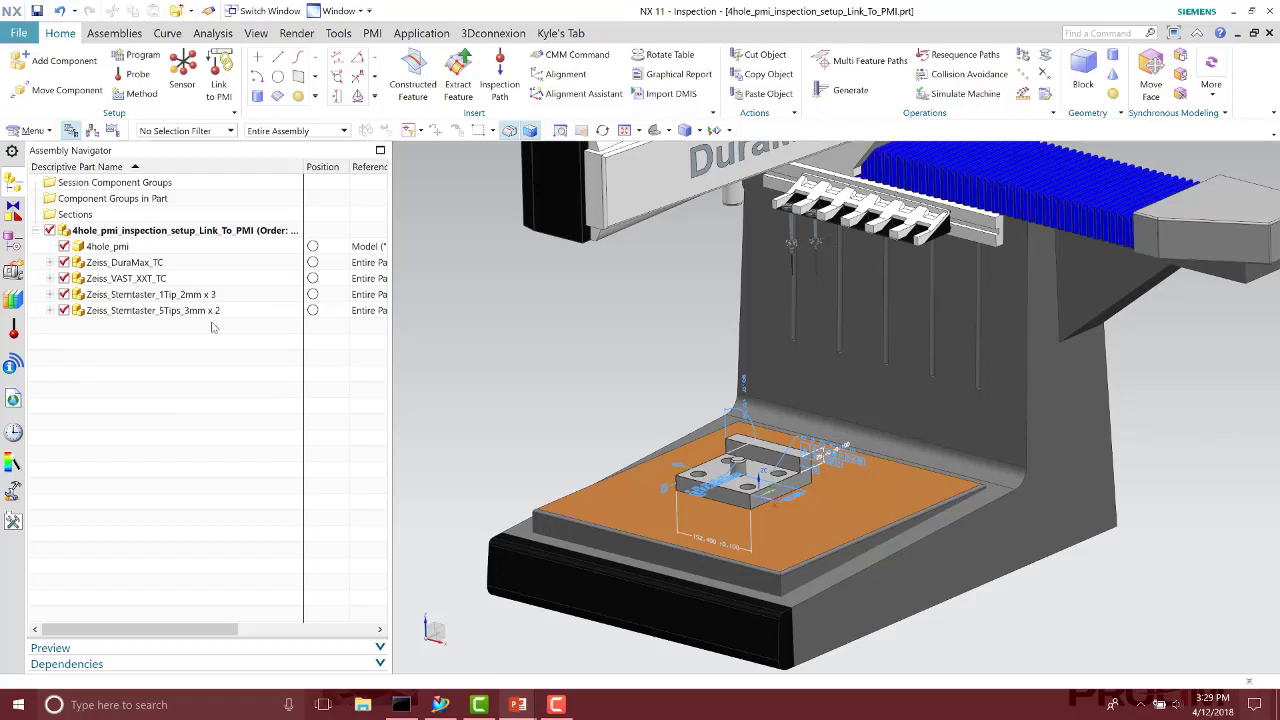
click(107, 249)
right_click(110, 249)
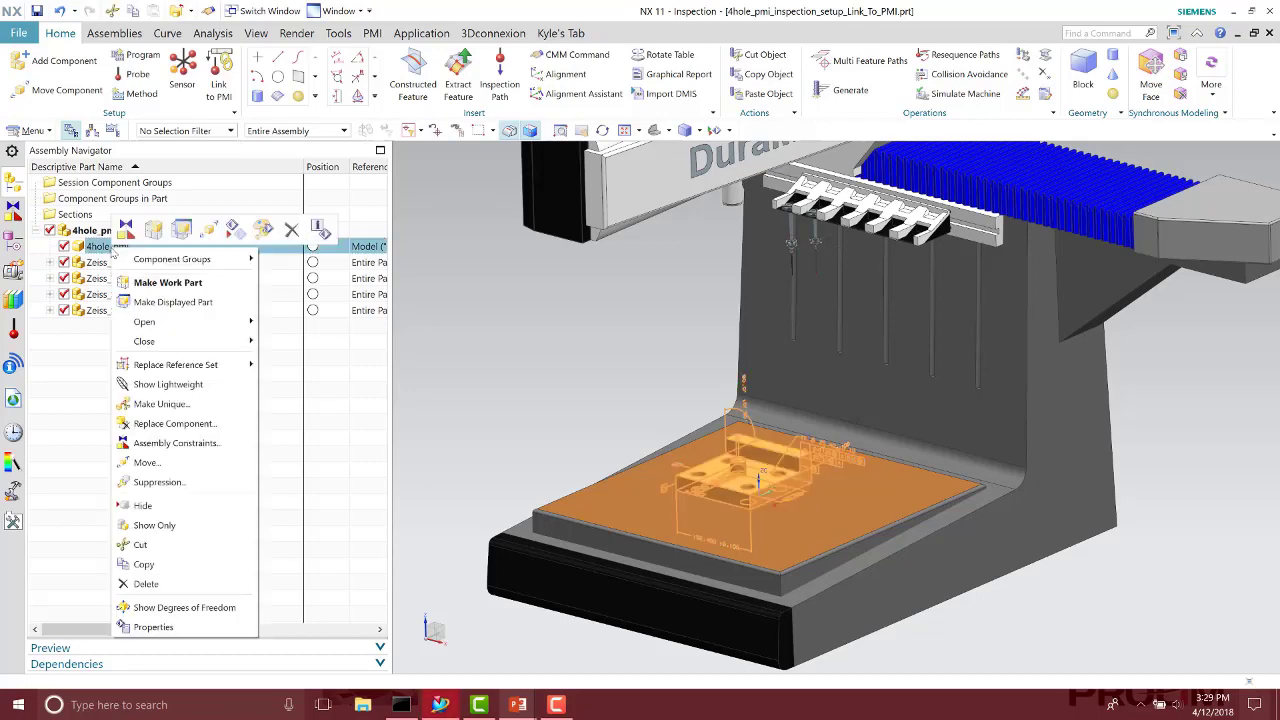
click(173, 301)
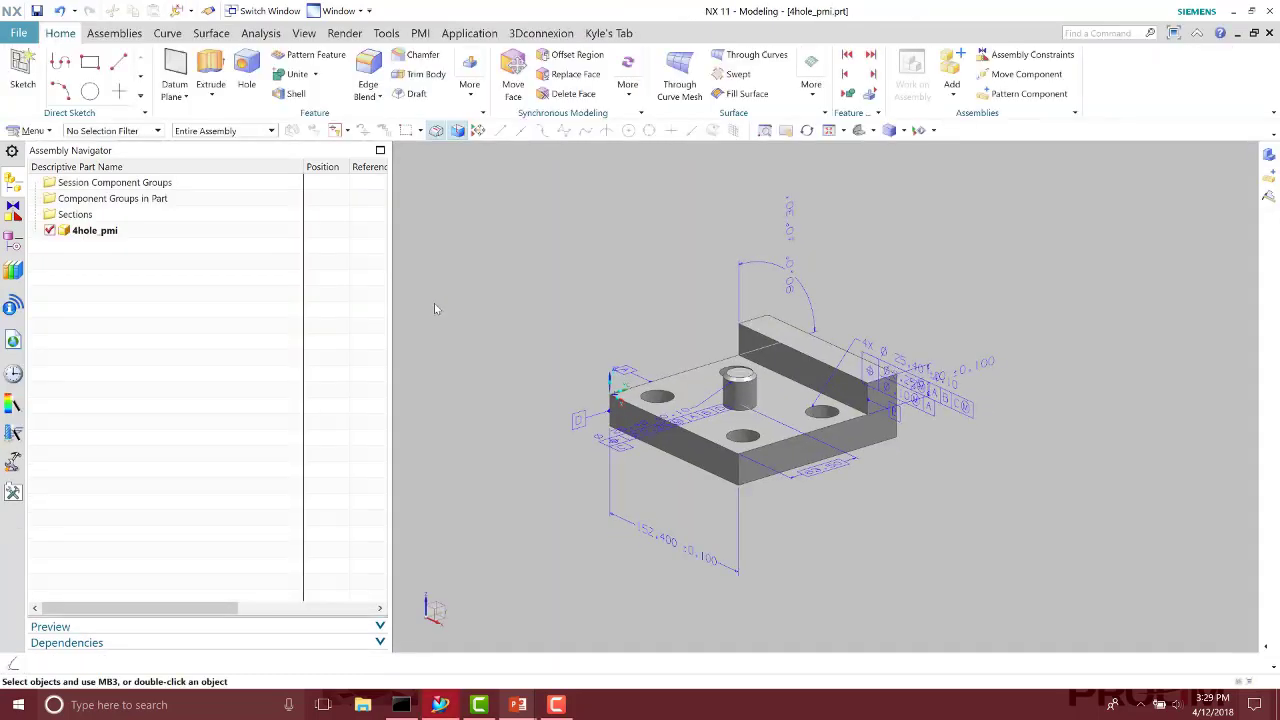
Step: View the part's MBD_RIGHT model view, then return to the MBD_ISO model view
click(13, 246)
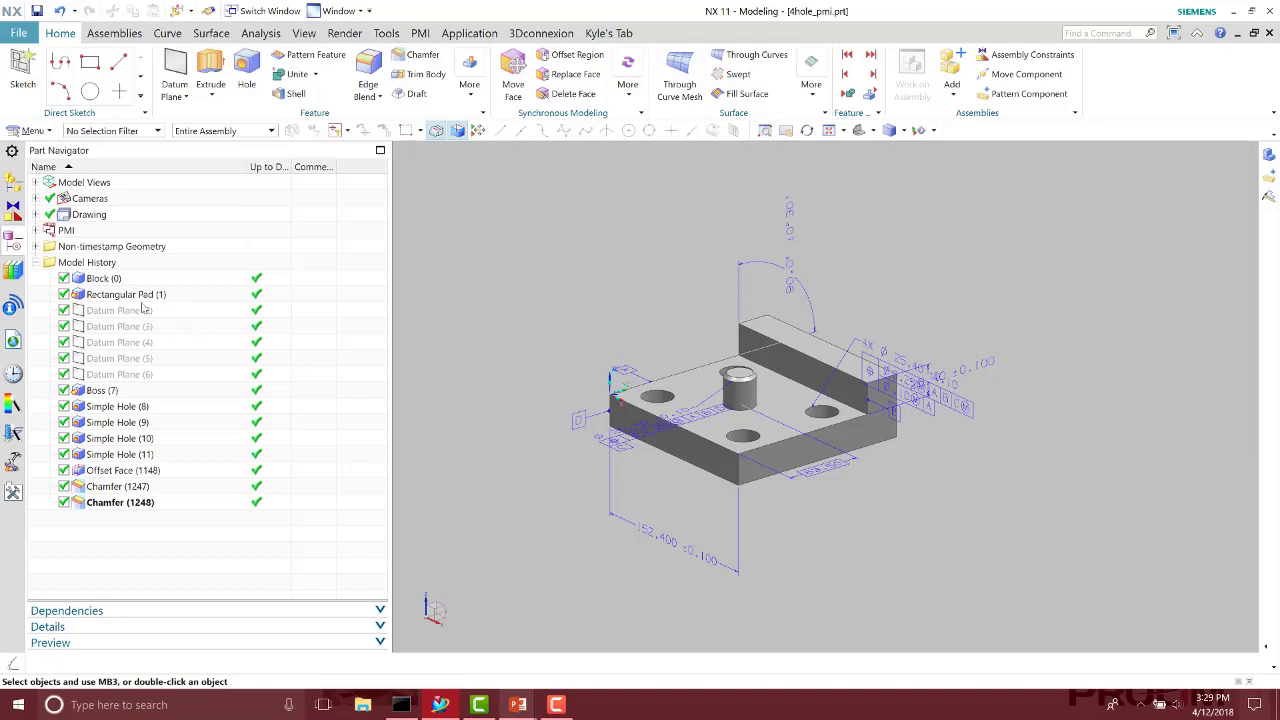
click(36, 182)
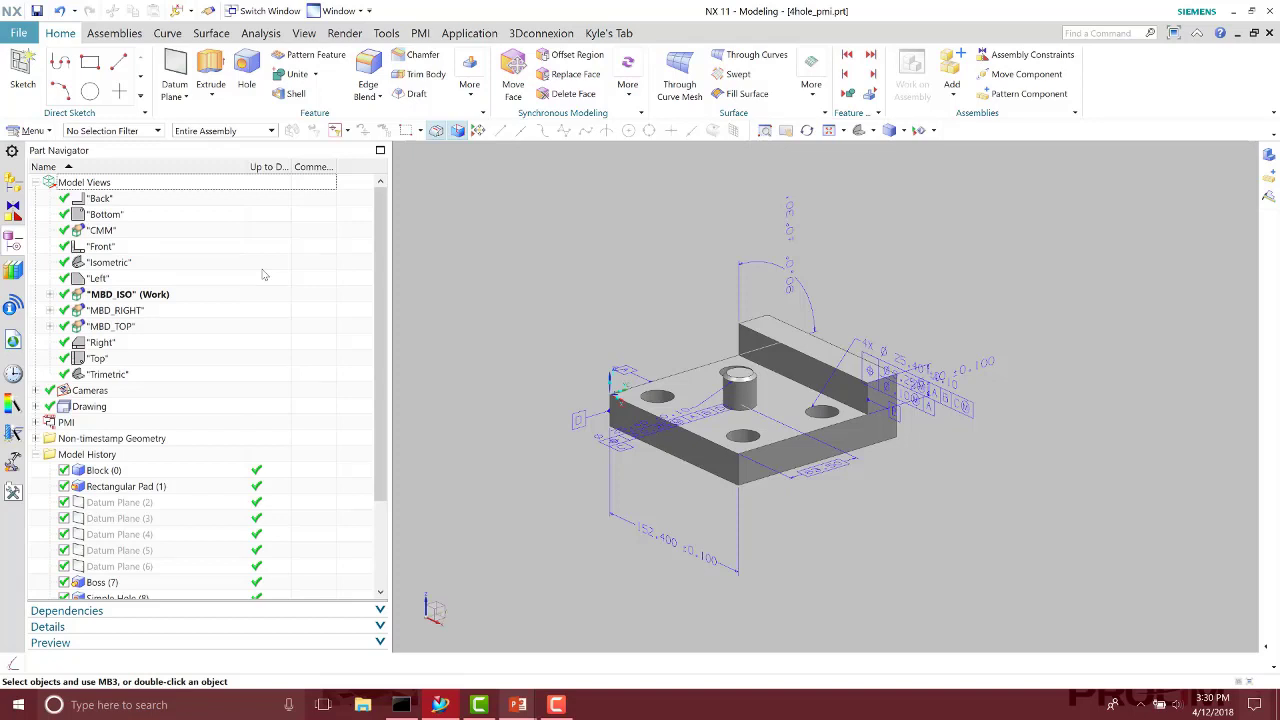
double_click(150, 311)
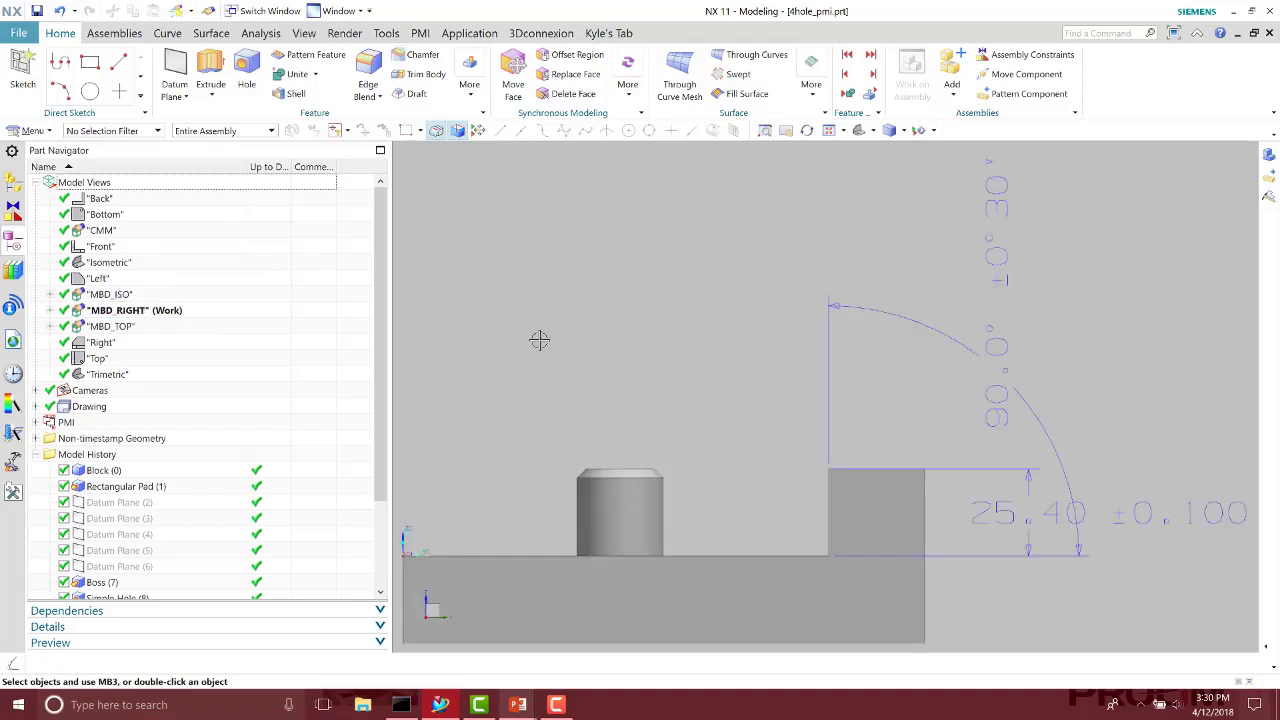
double_click(121, 295)
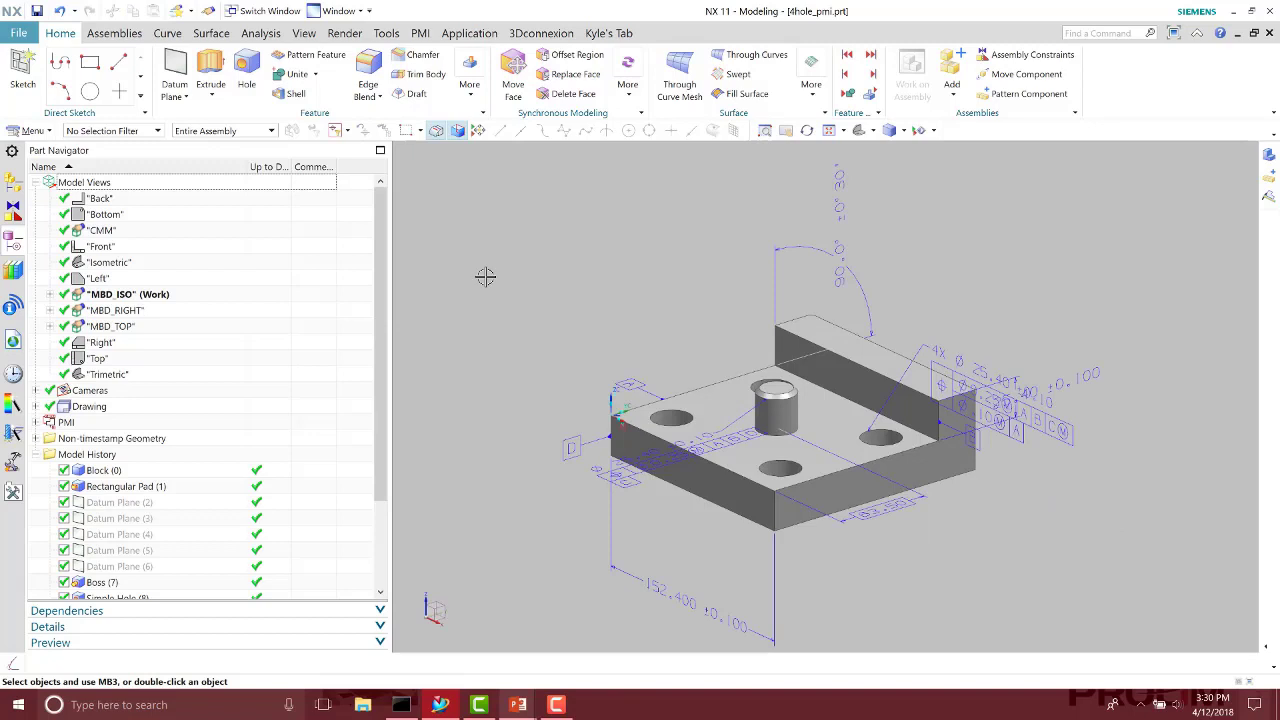
Step: Examine which geometry the angular dimension and the 152.400 linear dimension are associated with in MBD_ISO
click(847, 197)
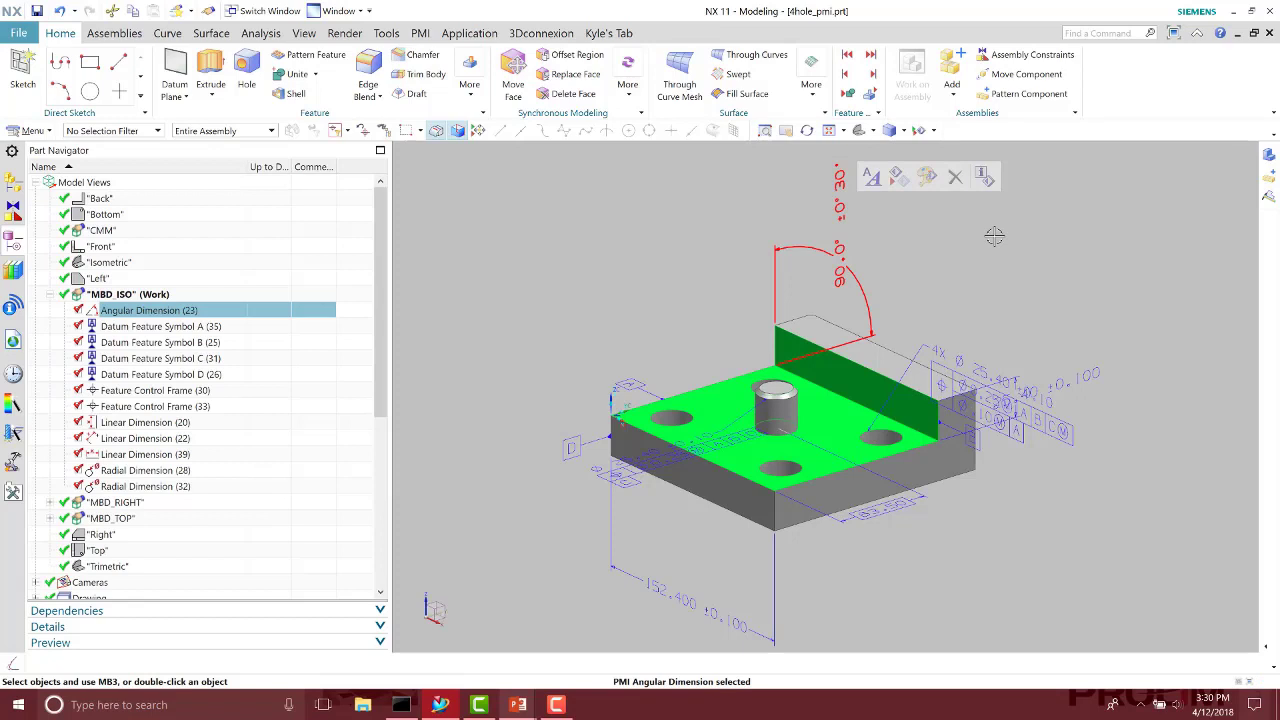
click(1019, 321)
key(ctrl+f)
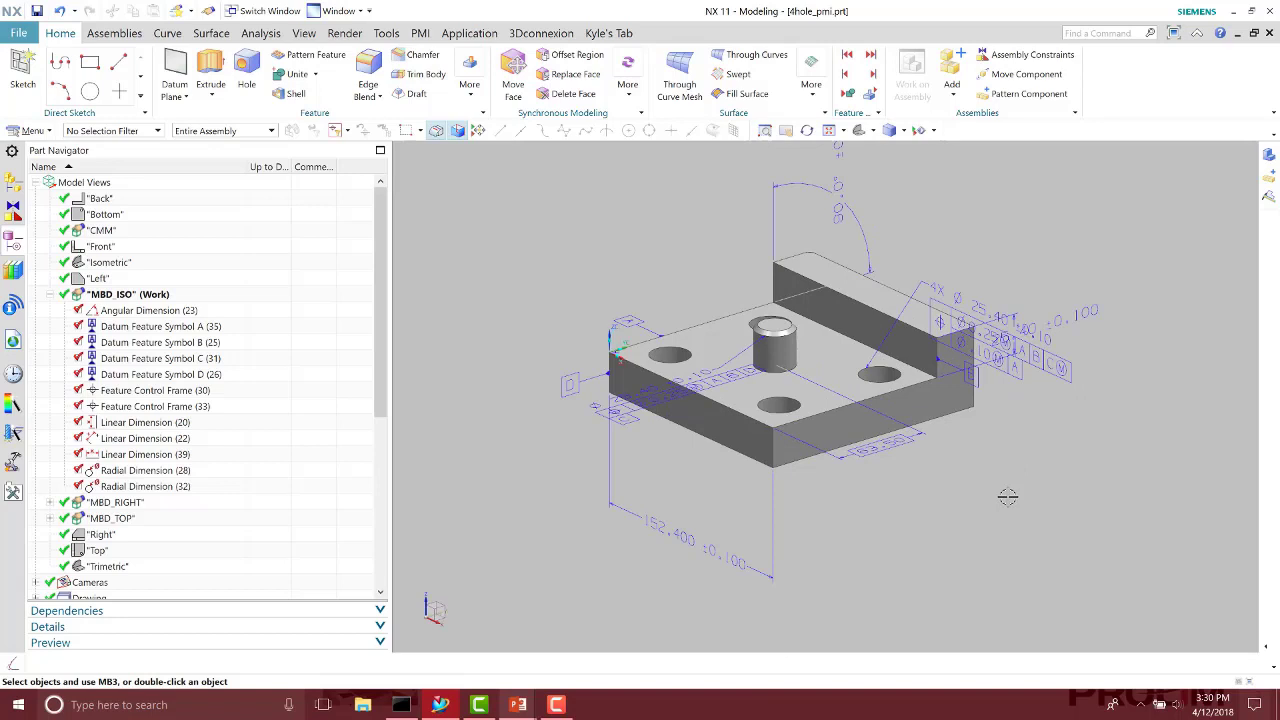
click(684, 541)
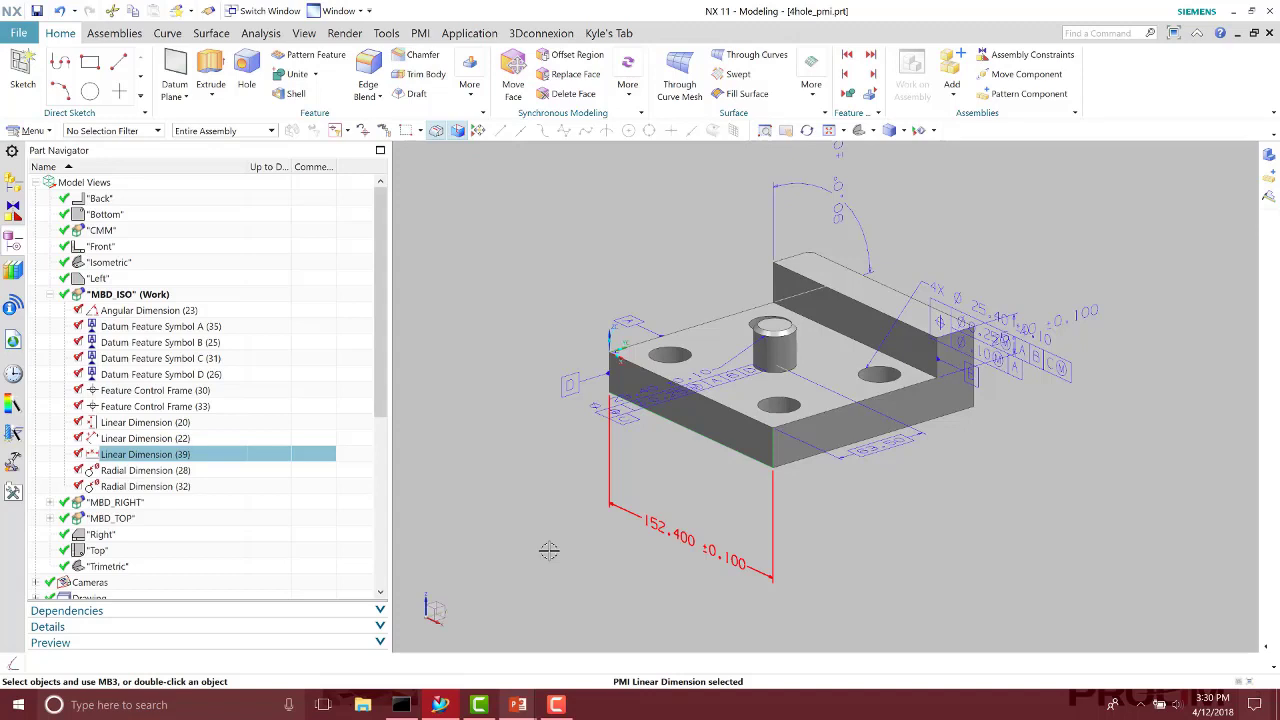
key(Escape)
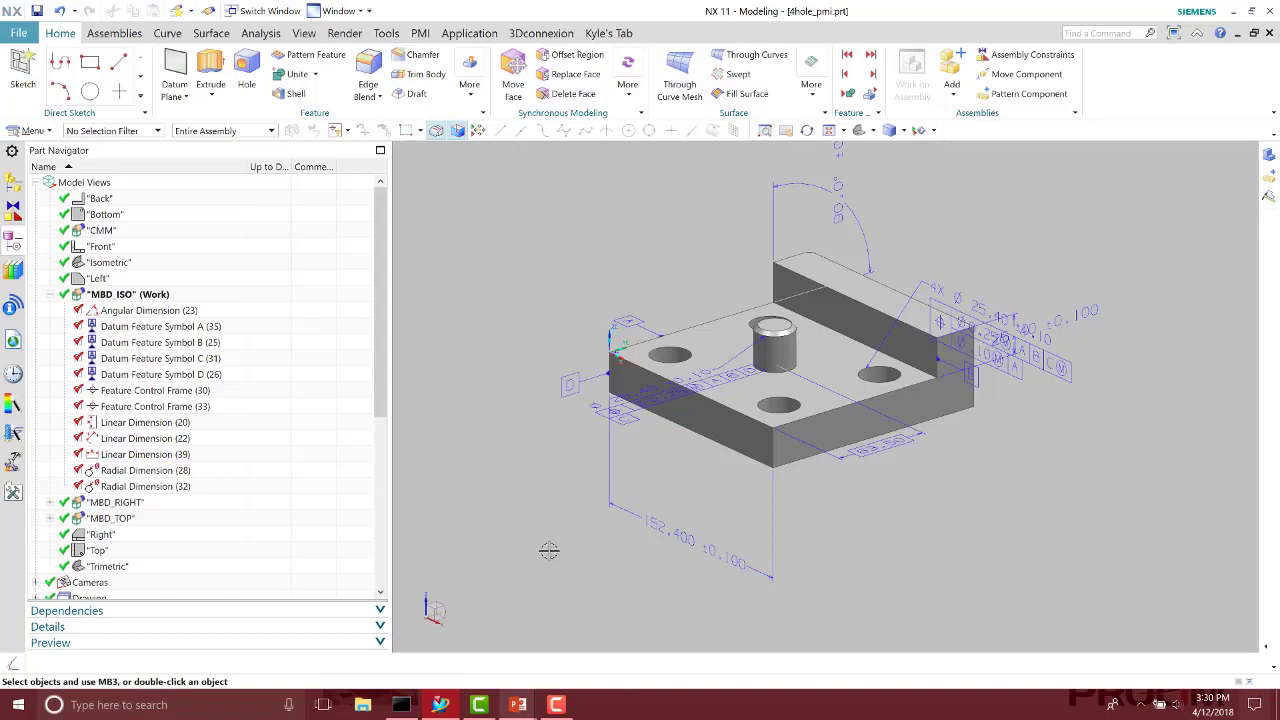
Step: Edit the 152.400 PMI dimension's associated objects, replacing the block edge with the RT_SIDE_PLN and LF SIDE PLANE faces
click(677, 527)
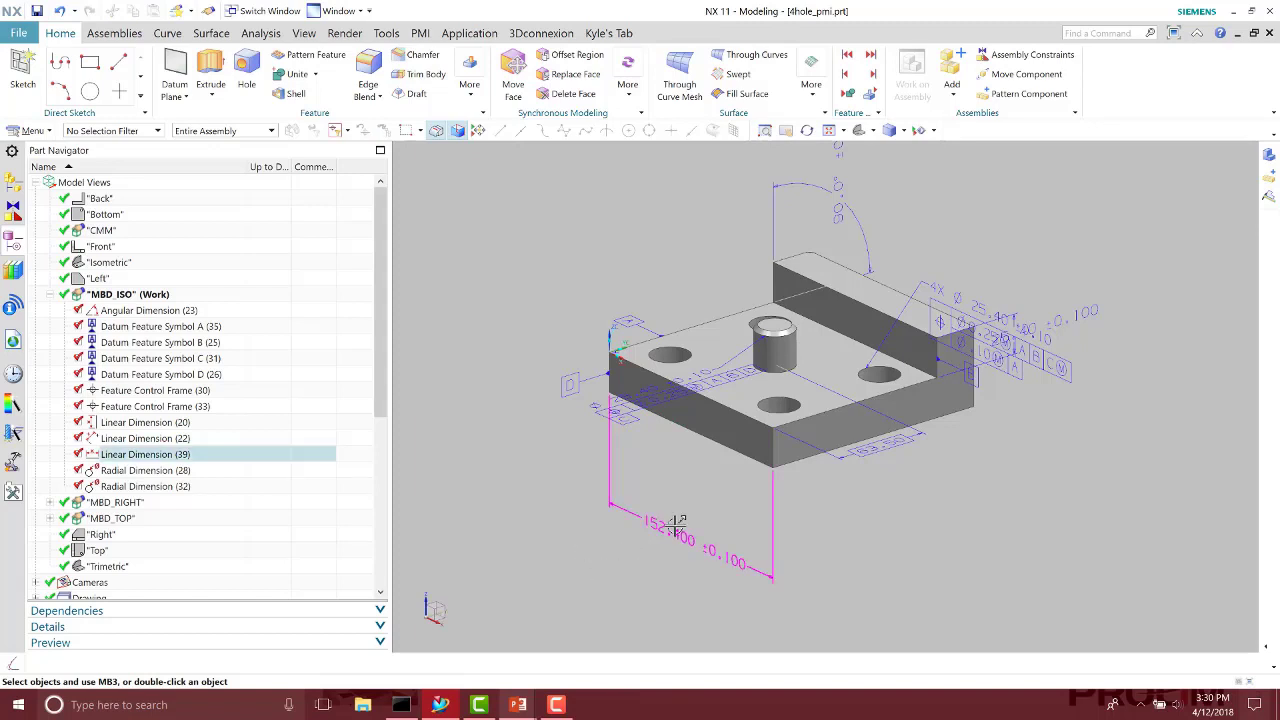
double_click(677, 527)
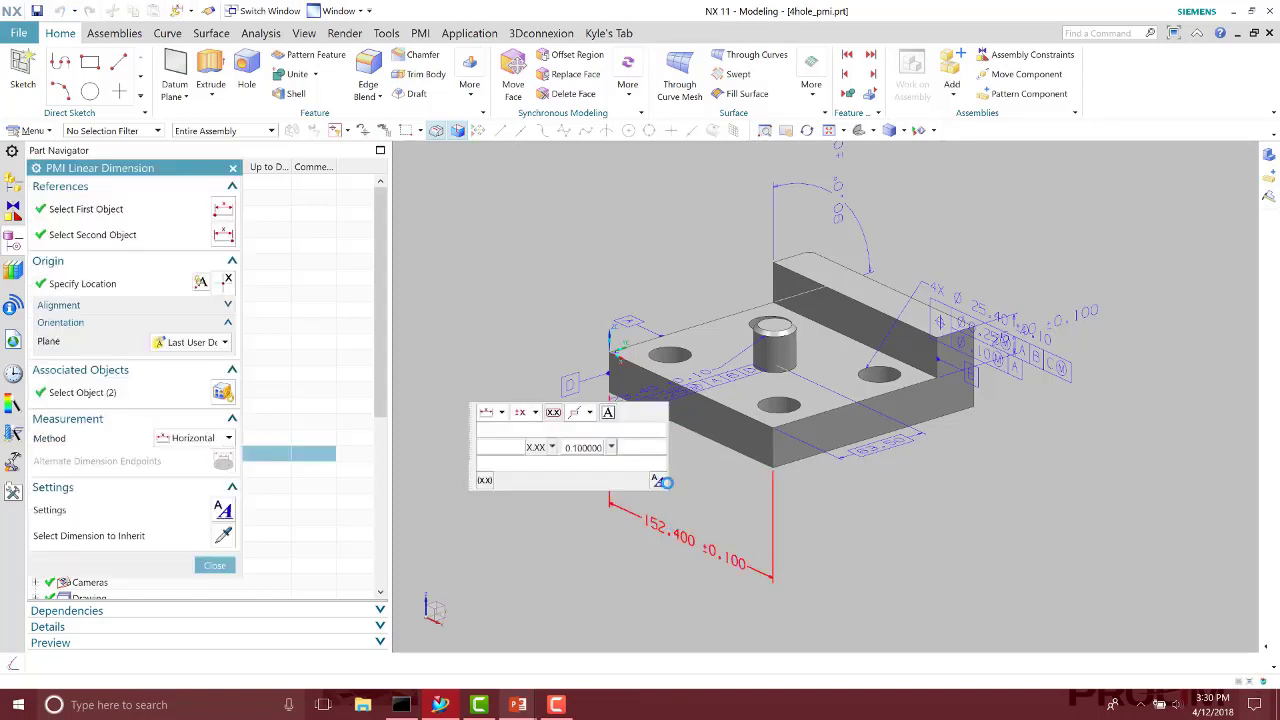
click(131, 396)
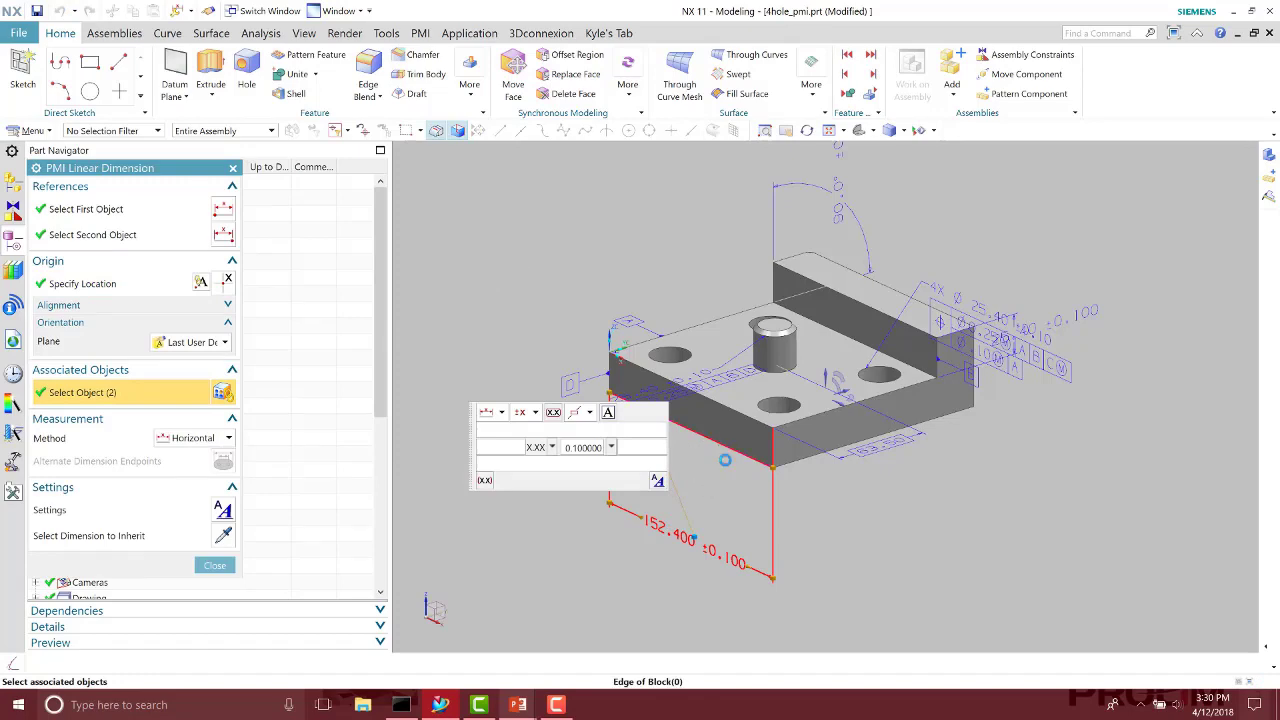
shift+click(778, 450)
click(880, 435)
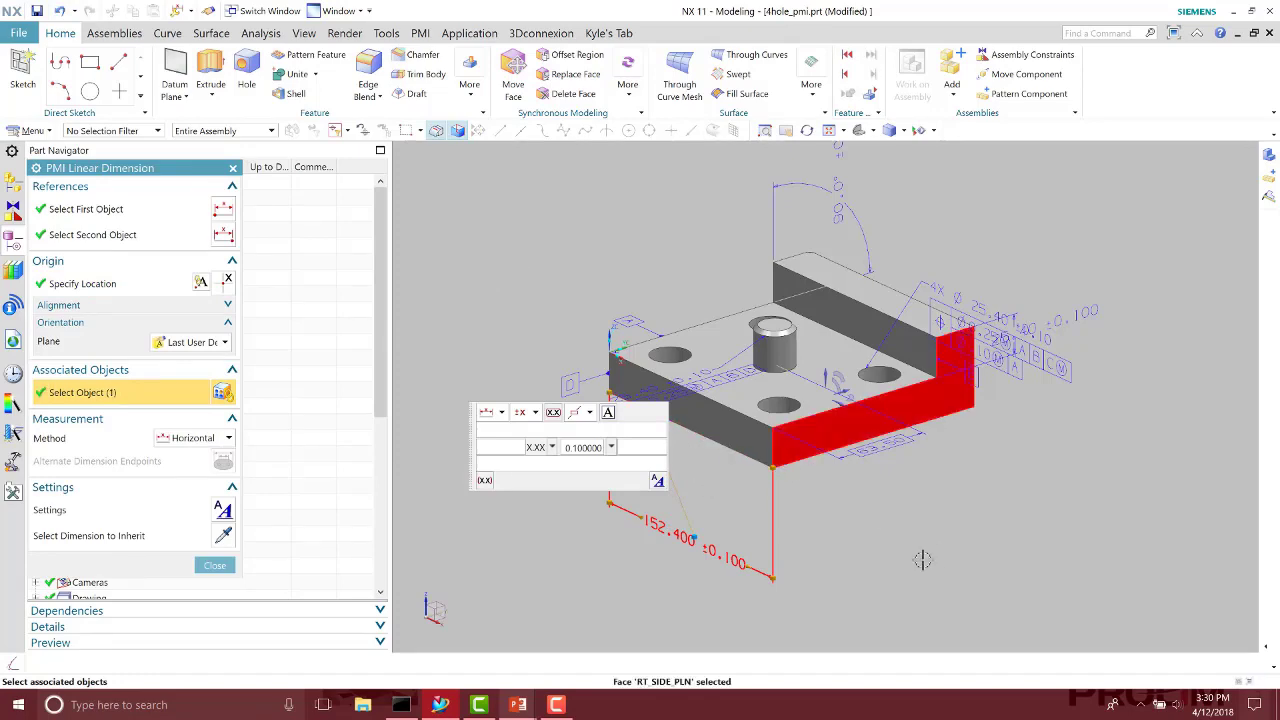
middle_drag(923, 569, 797, 447)
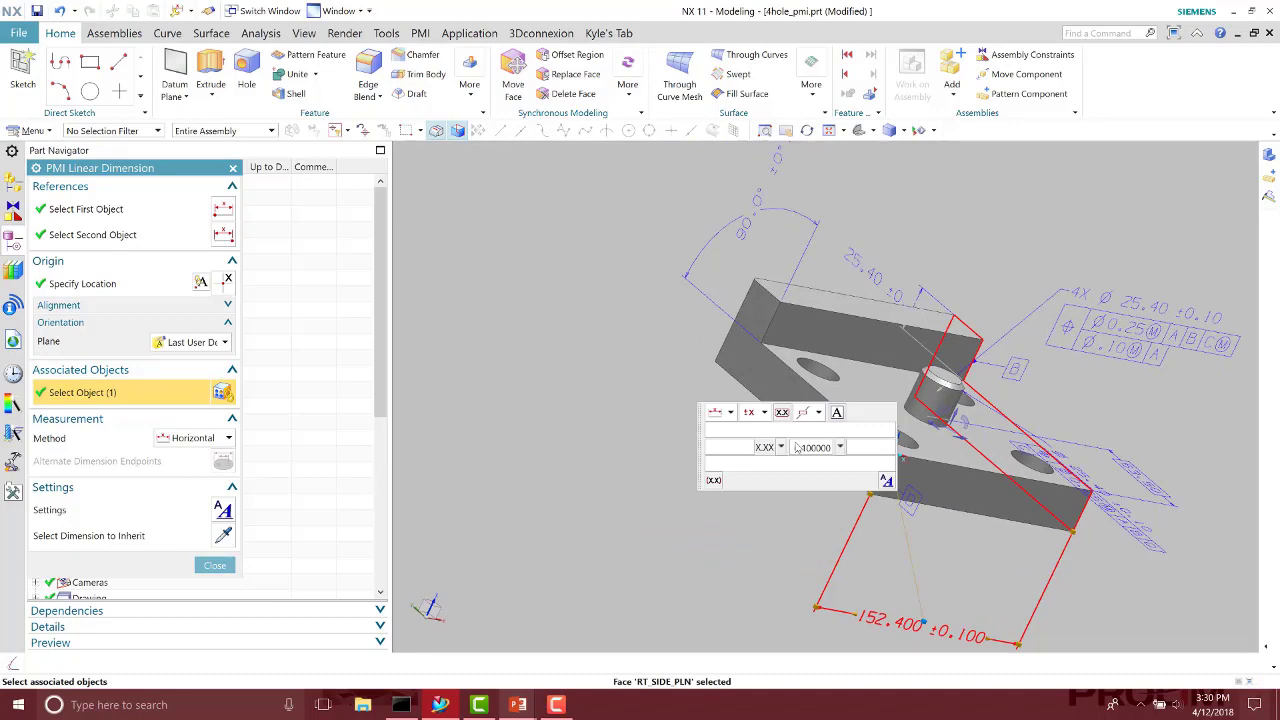
click(745, 380)
middle_drag(605, 318, 198, 545)
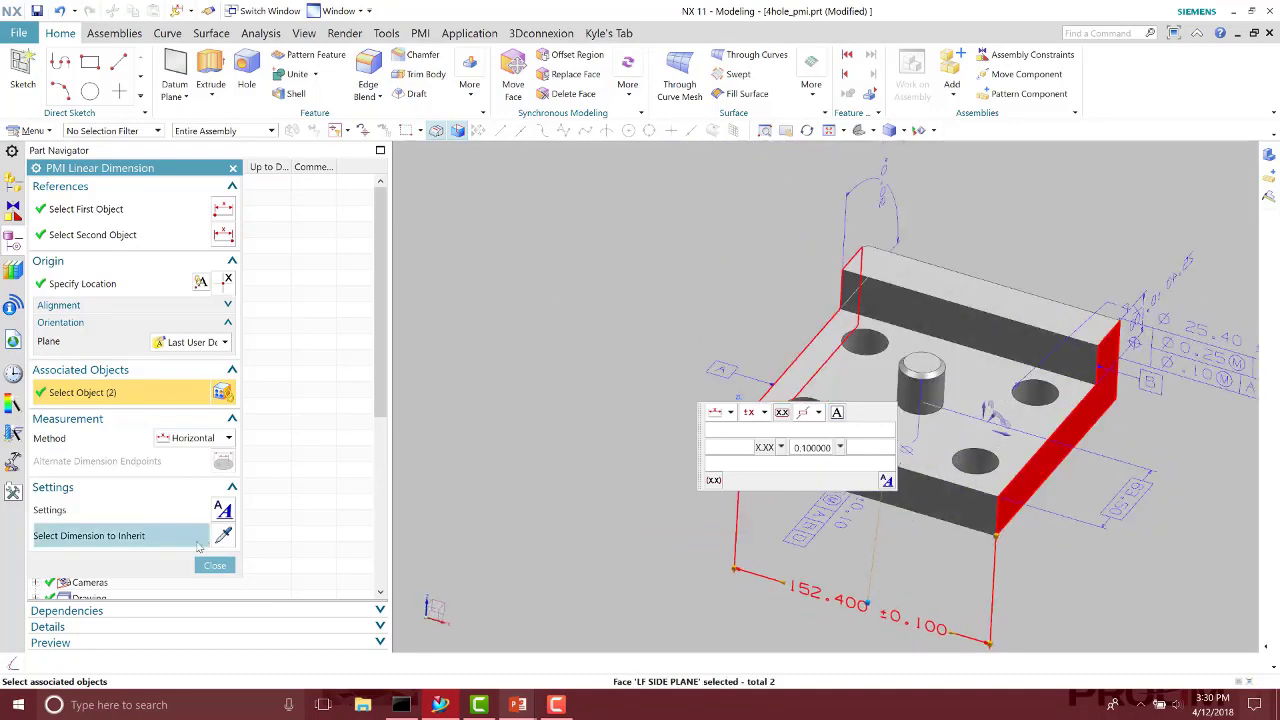
click(214, 565)
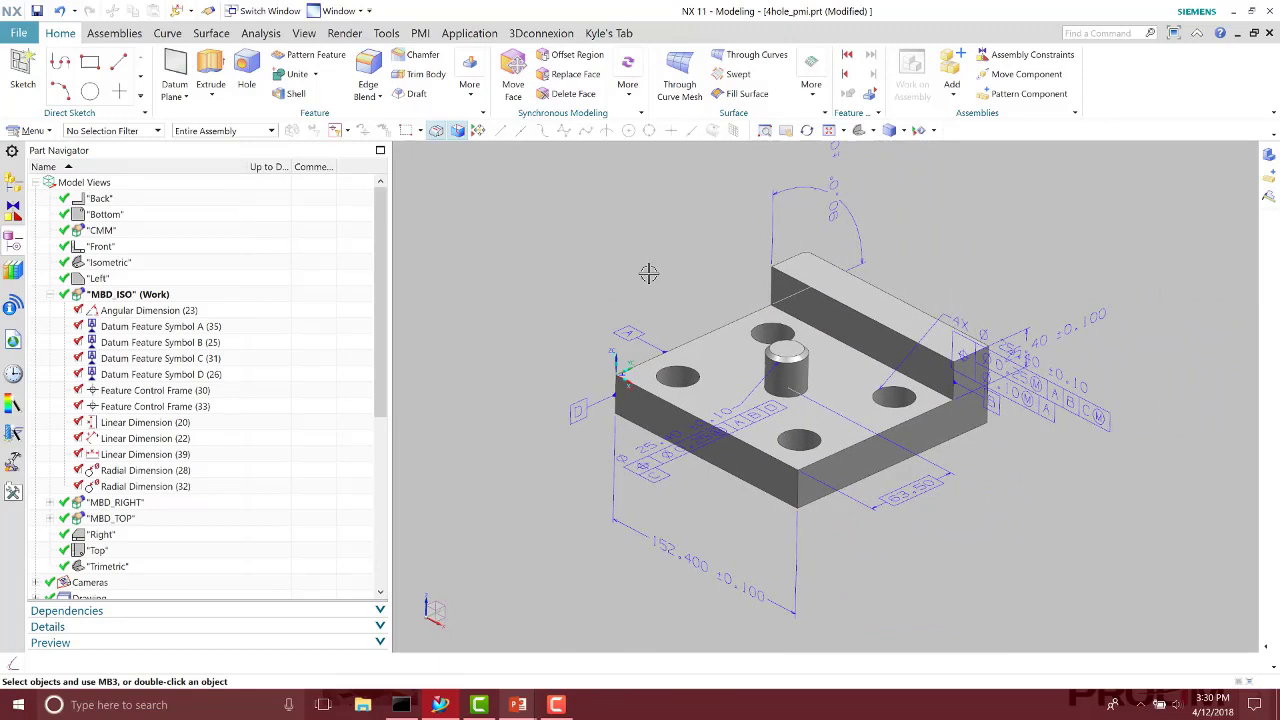
Step: Examine the geometry associated with the basic 63.50 dimension and the datum feature symbols A and D
click(907, 488)
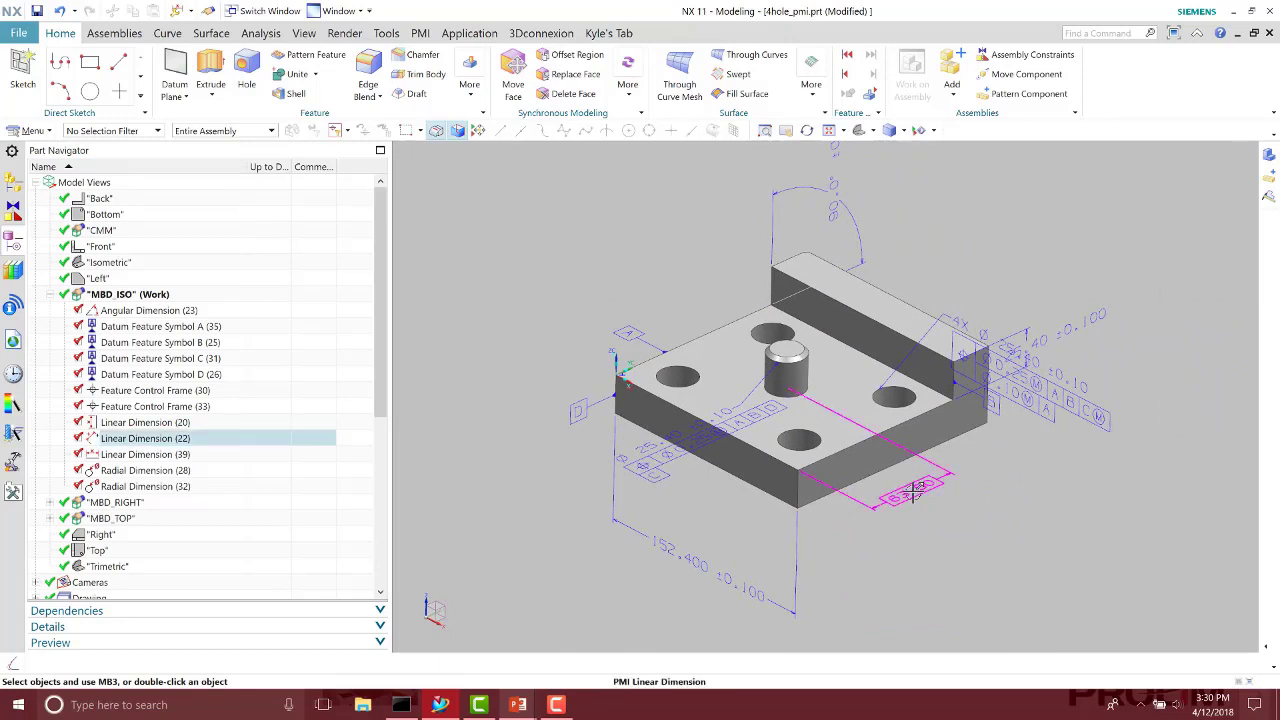
key(Escape)
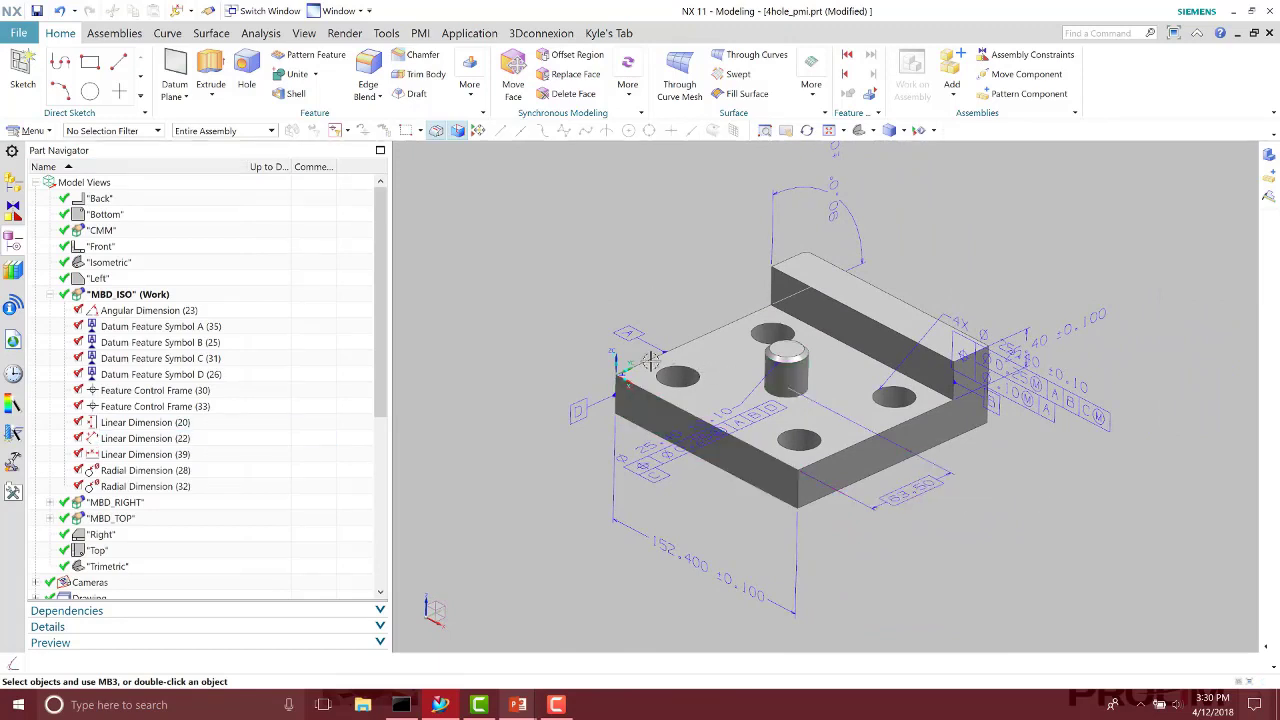
click(628, 333)
key(Escape)
click(574, 408)
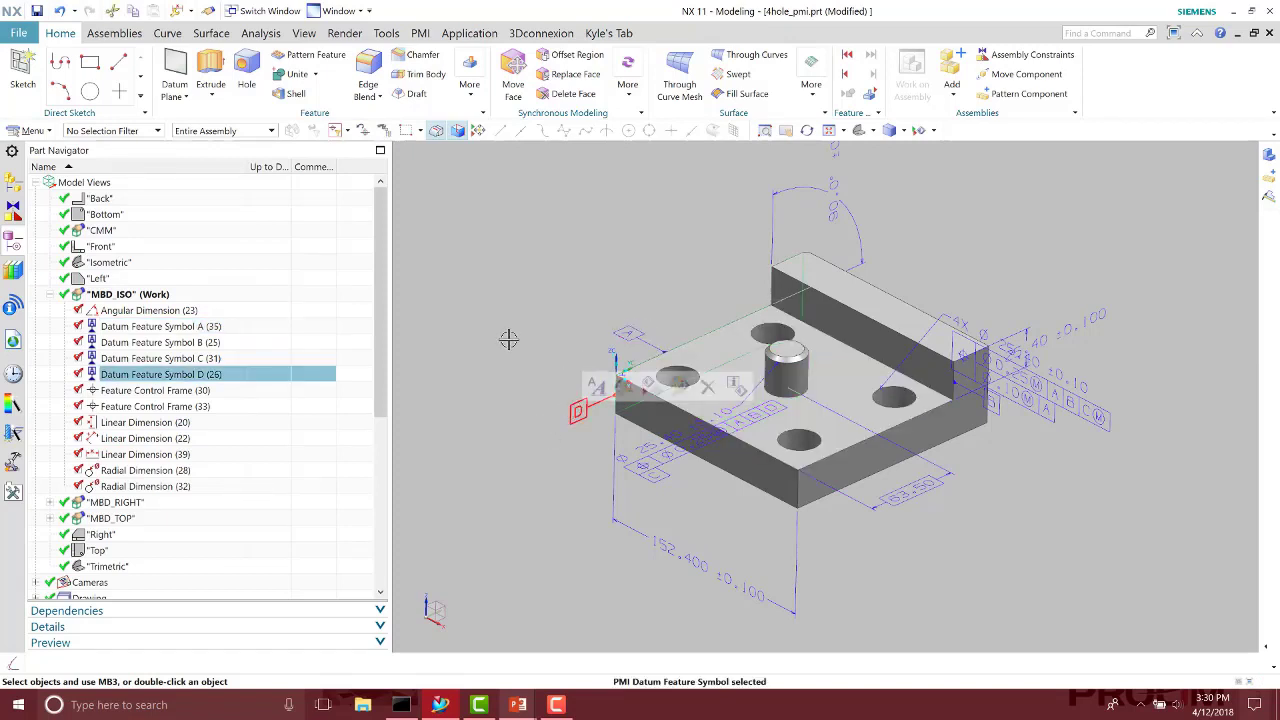
key(Escape)
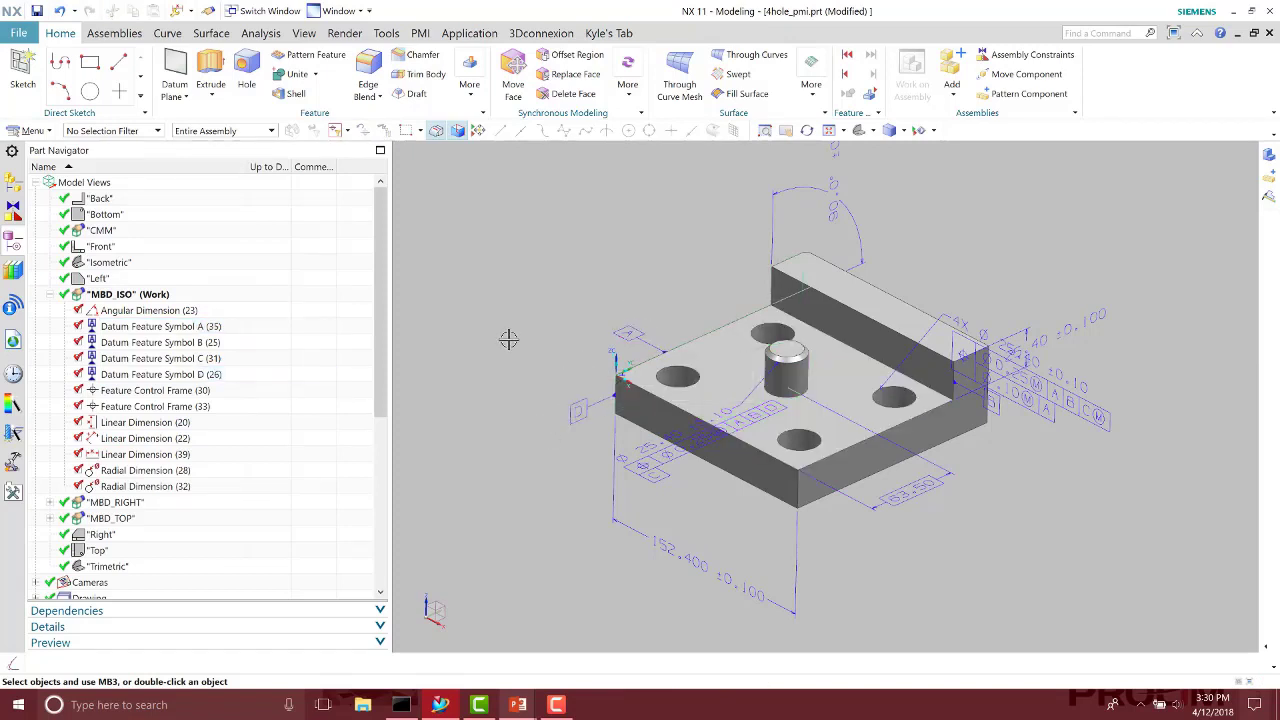
Step: Return to the inspection setup assembly and check the program's INSPECTION_PATHS, FEATURES and TOLERANCES groups
click(263, 11)
click(697, 331)
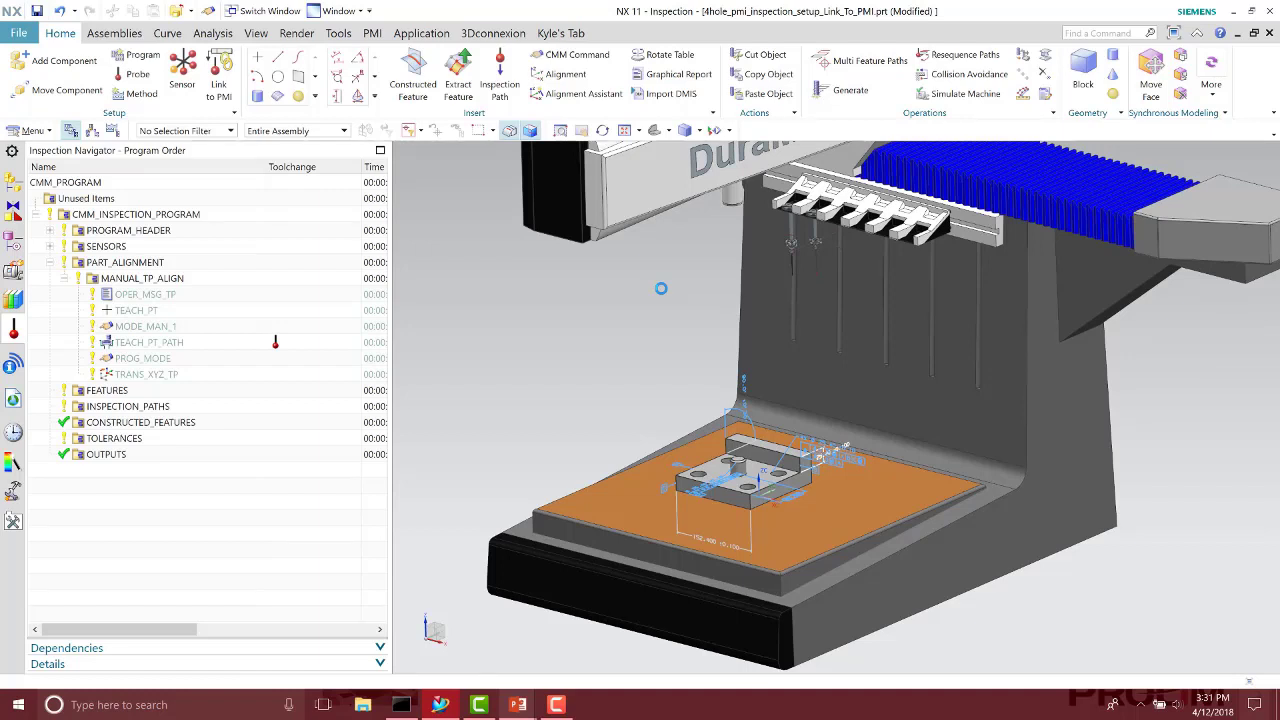
click(140, 406)
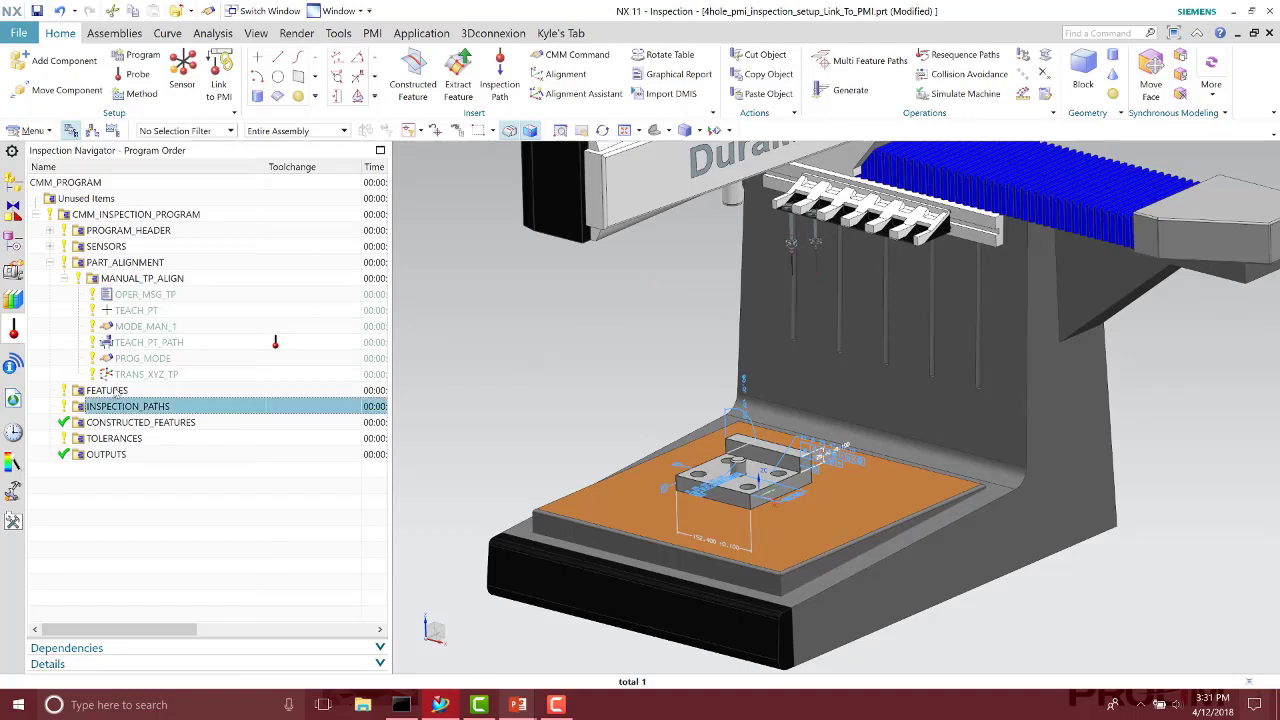
click(112, 391)
click(130, 439)
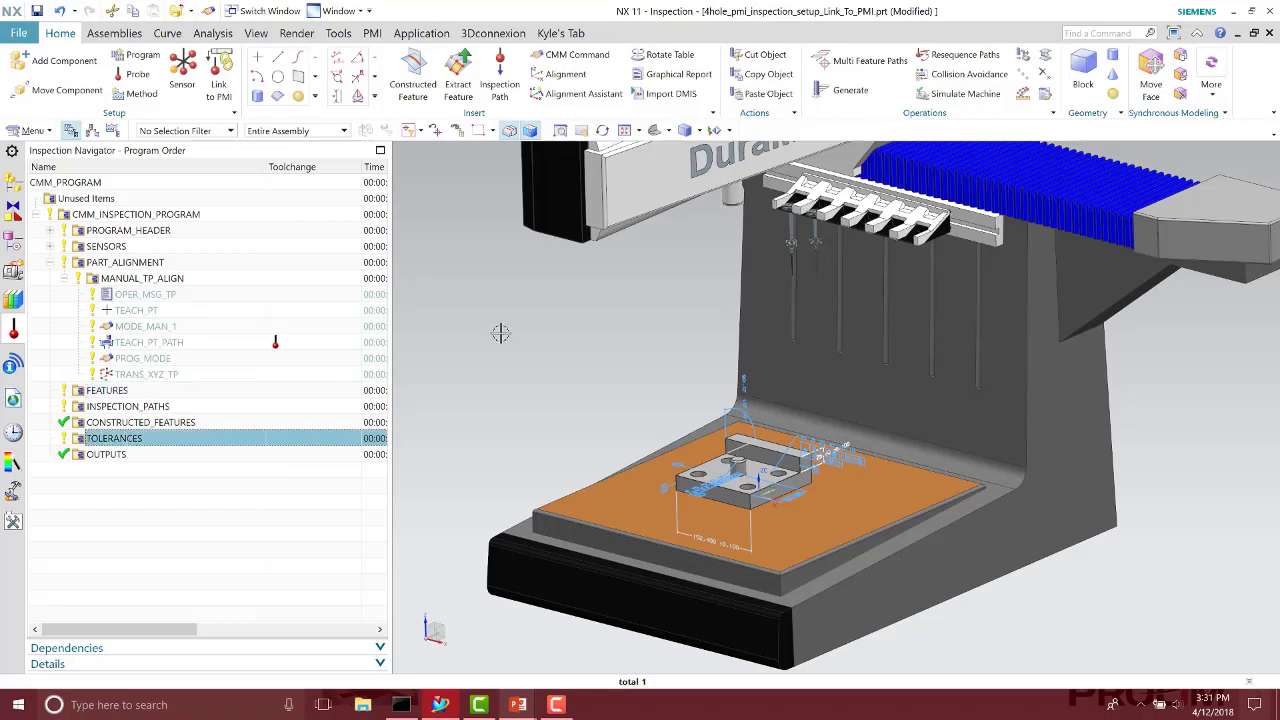
key(Escape)
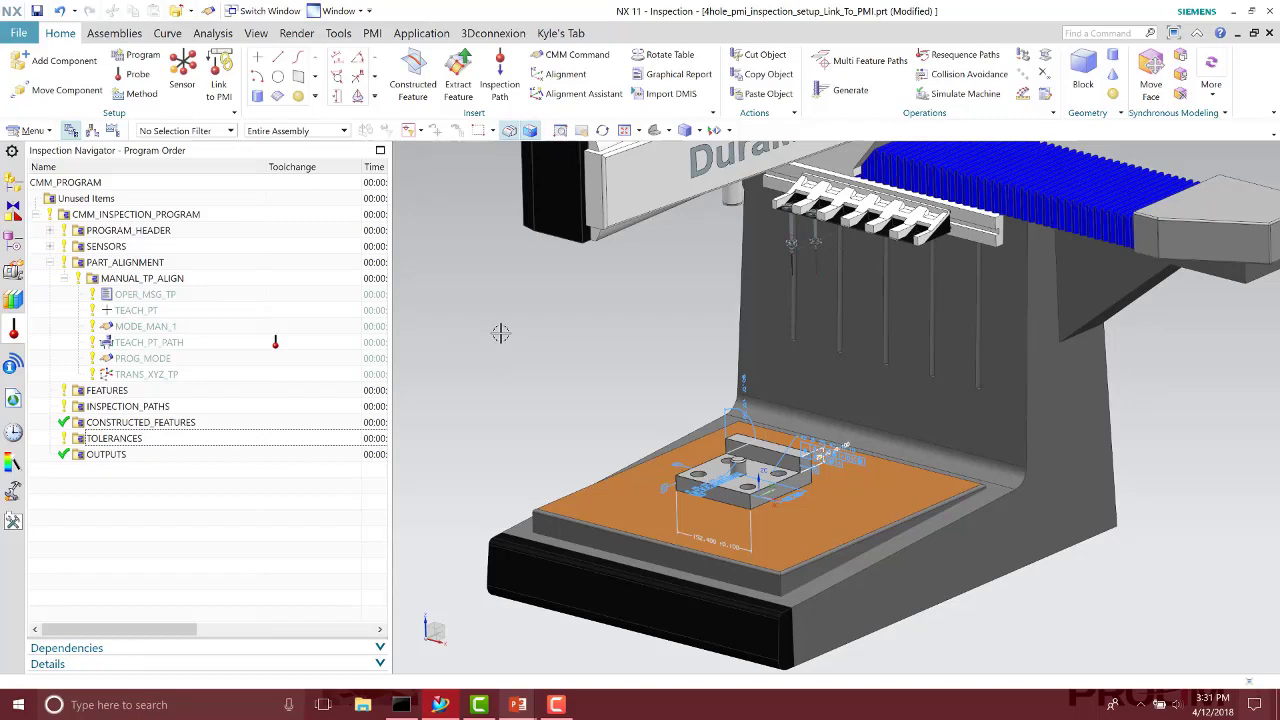
Step: Link the 4hole_pmi component's PMI to the inspection program with path creation on, Auto tool and Any tip type, then dismiss the report
click(219, 75)
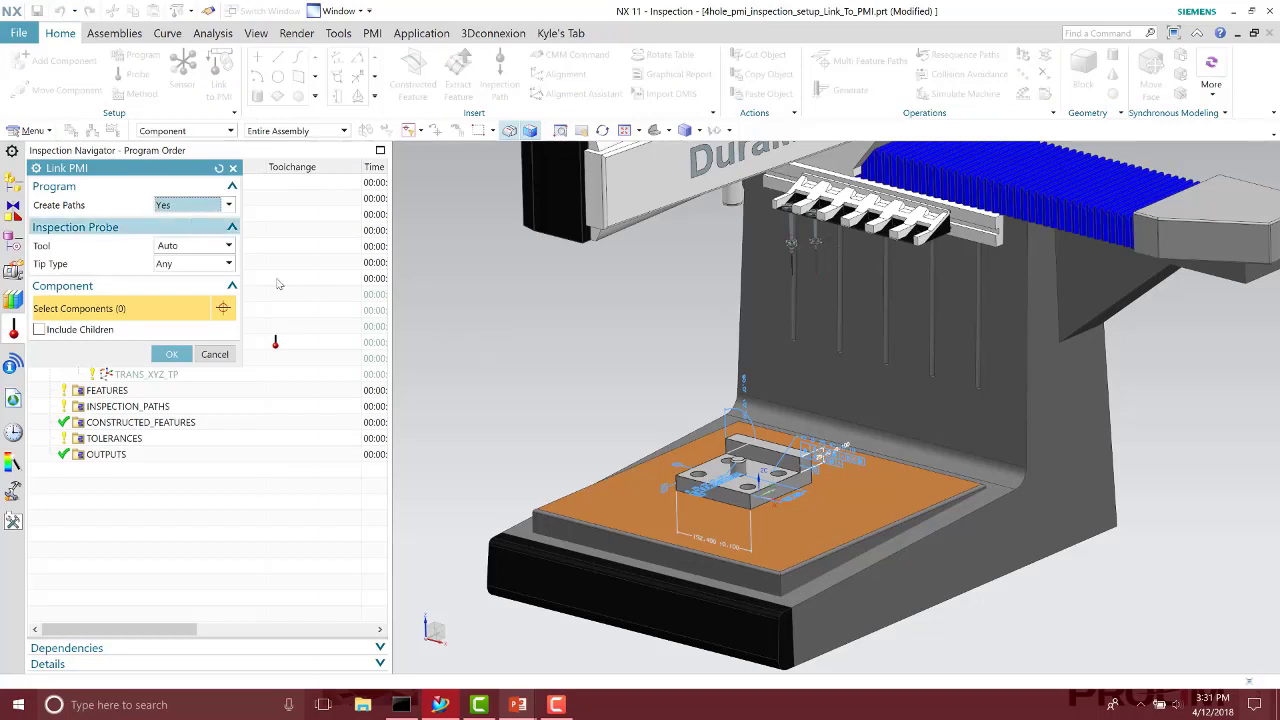
click(765, 482)
click(168, 354)
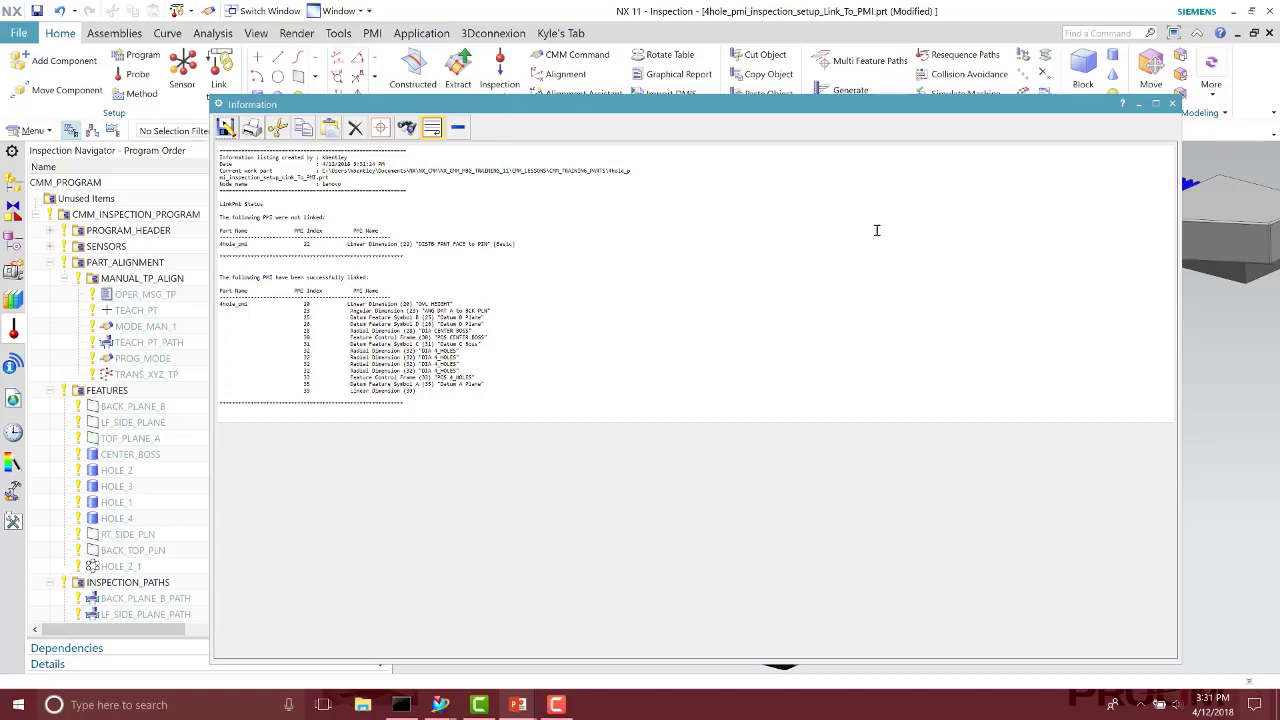
click(1172, 104)
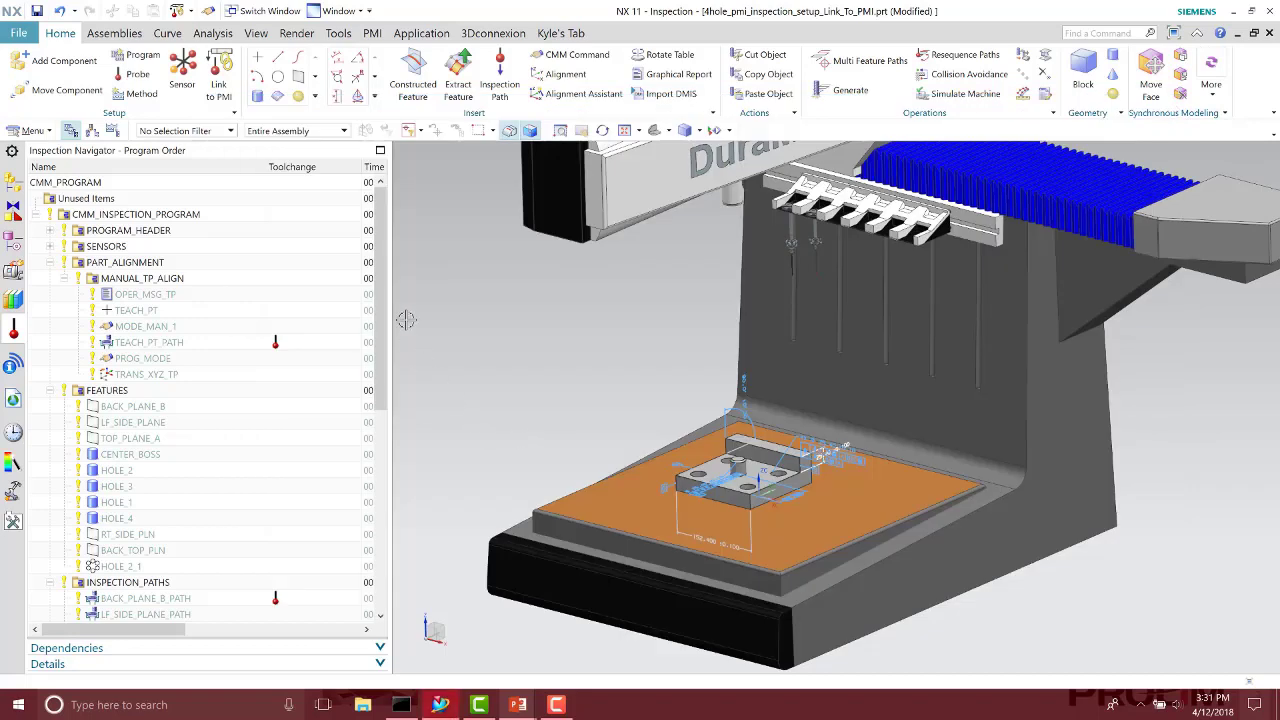
Step: Review the generated inspection features one by one from BACK_PLANE_B through HOLE_4, checking their geometry on the part
drag(385, 263, 376, 455)
scroll(228, 318, up, 4)
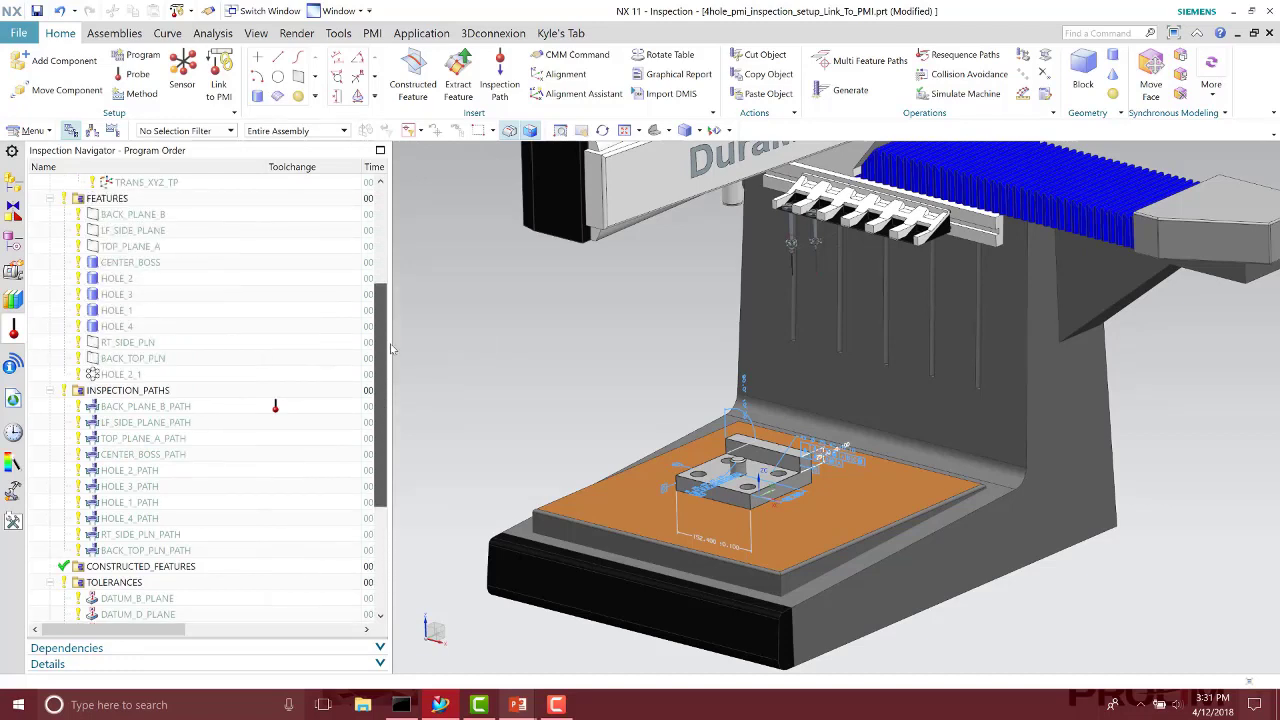
click(160, 294)
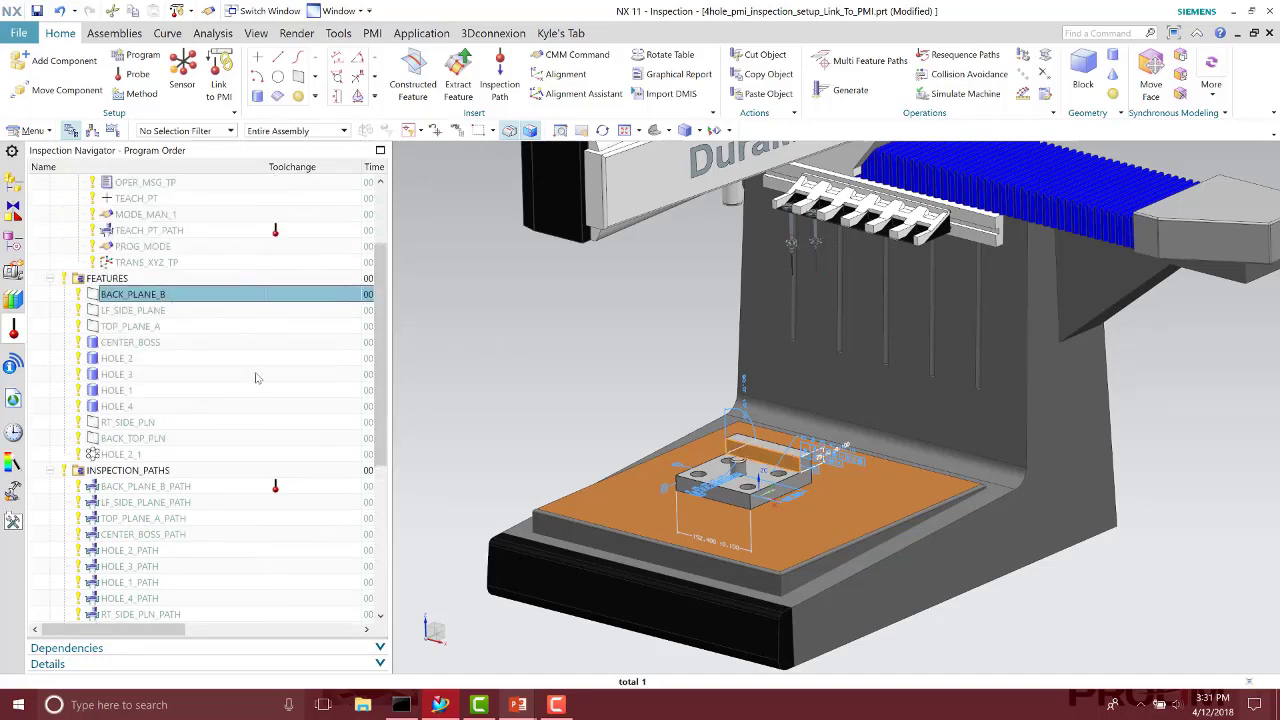
key(Down)
key(Down)
key(Down)
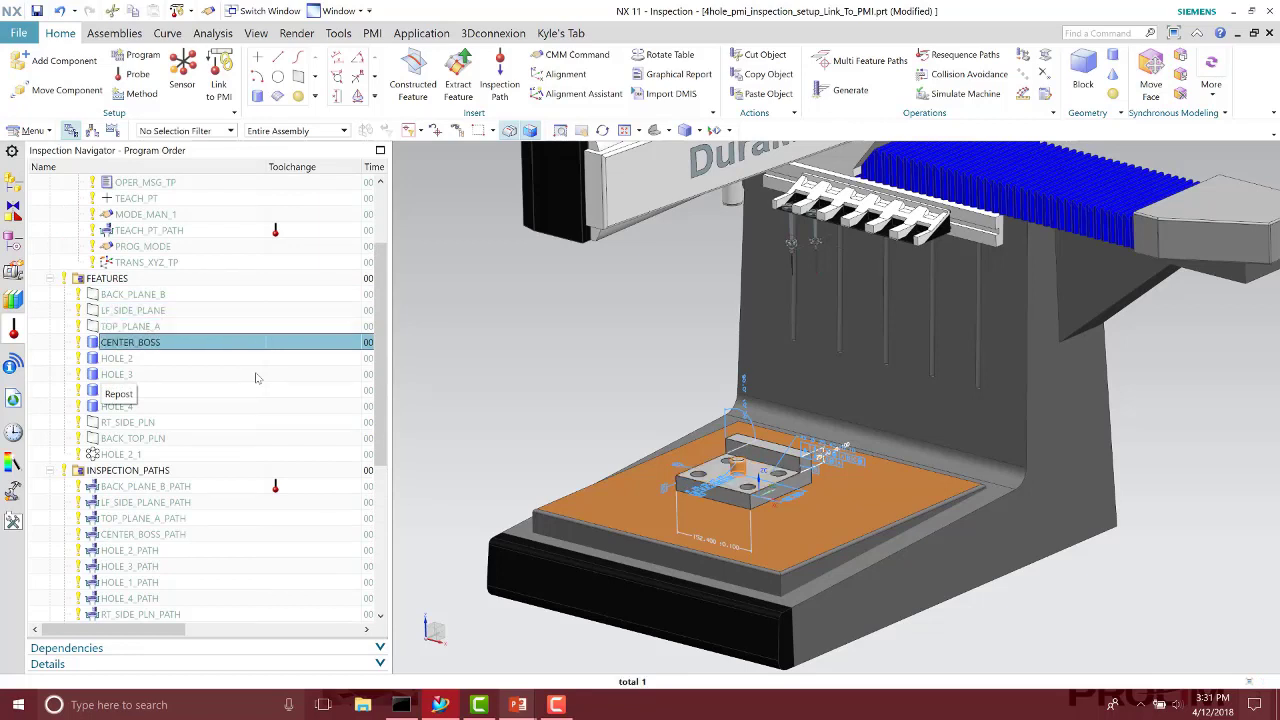
key(Down)
key(Down)
key(Down)
key(Down)
key(Down)
key(Up)
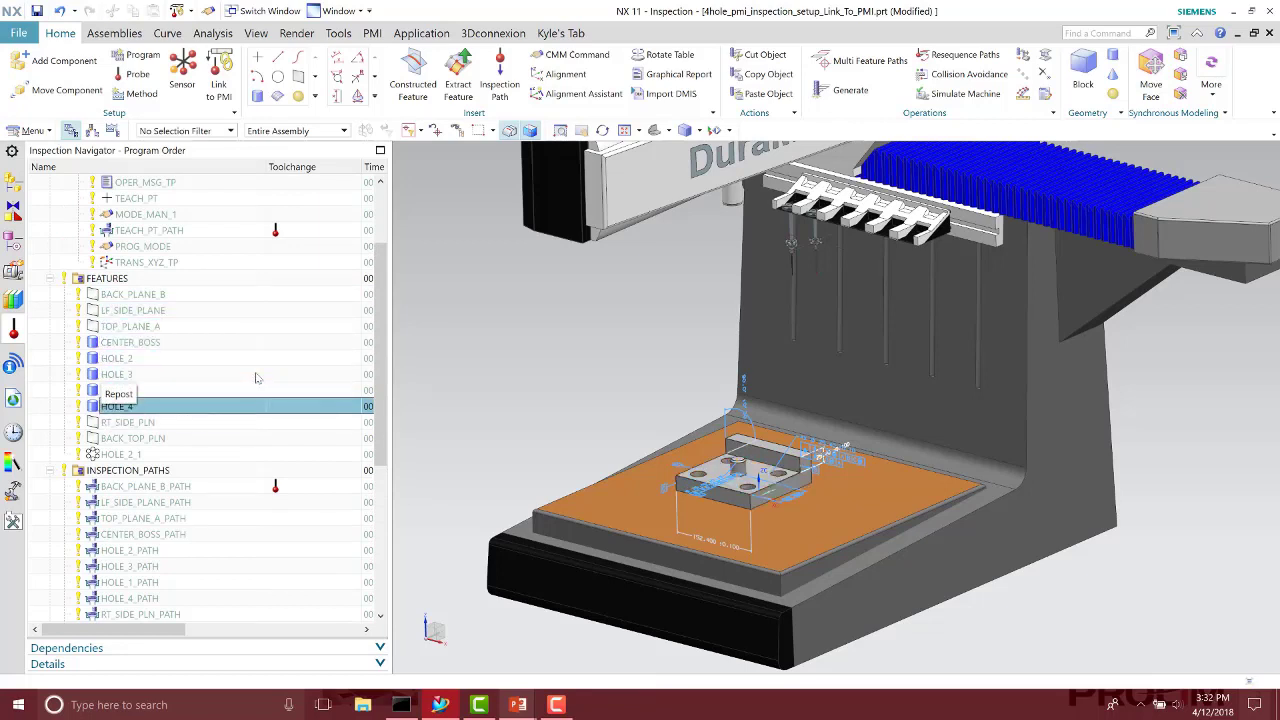
Step: Review the generated inspection paths one by one from BACK_PLANE_B_PATH through HOLE_3_PATH, checking their probe moves on the part
key(Up)
key(Escape)
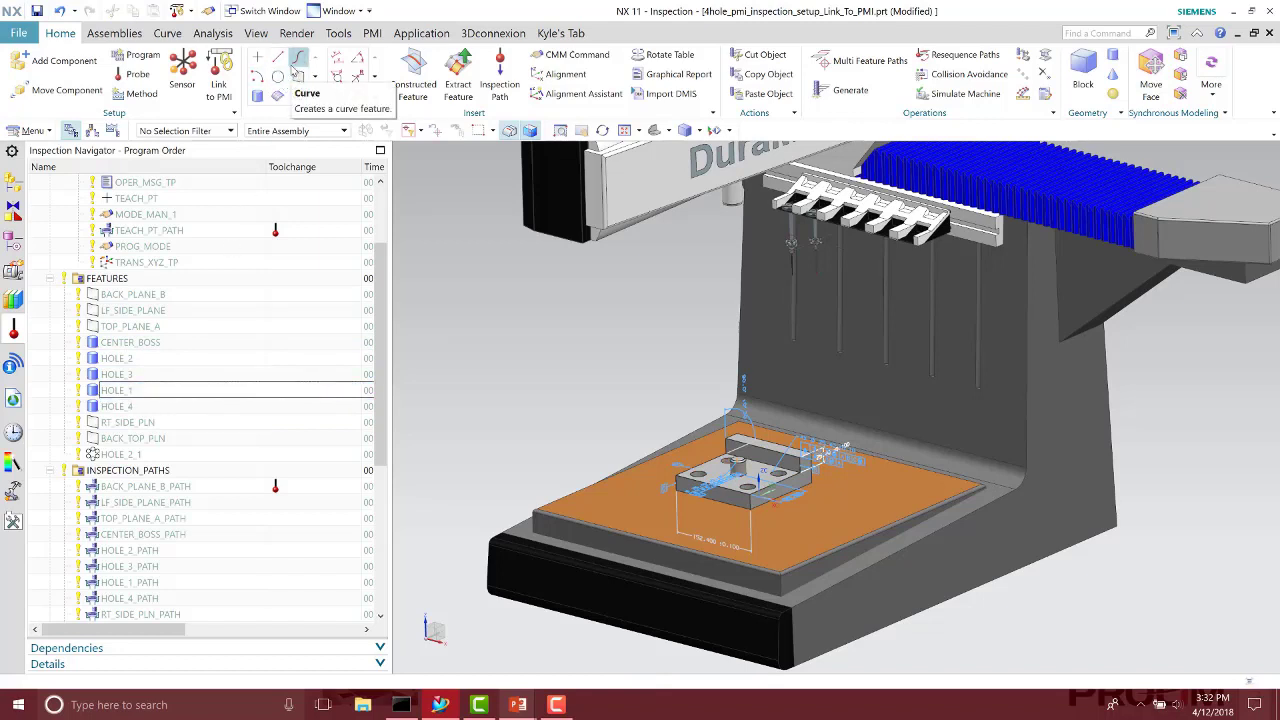
scroll(230, 360, down, 3)
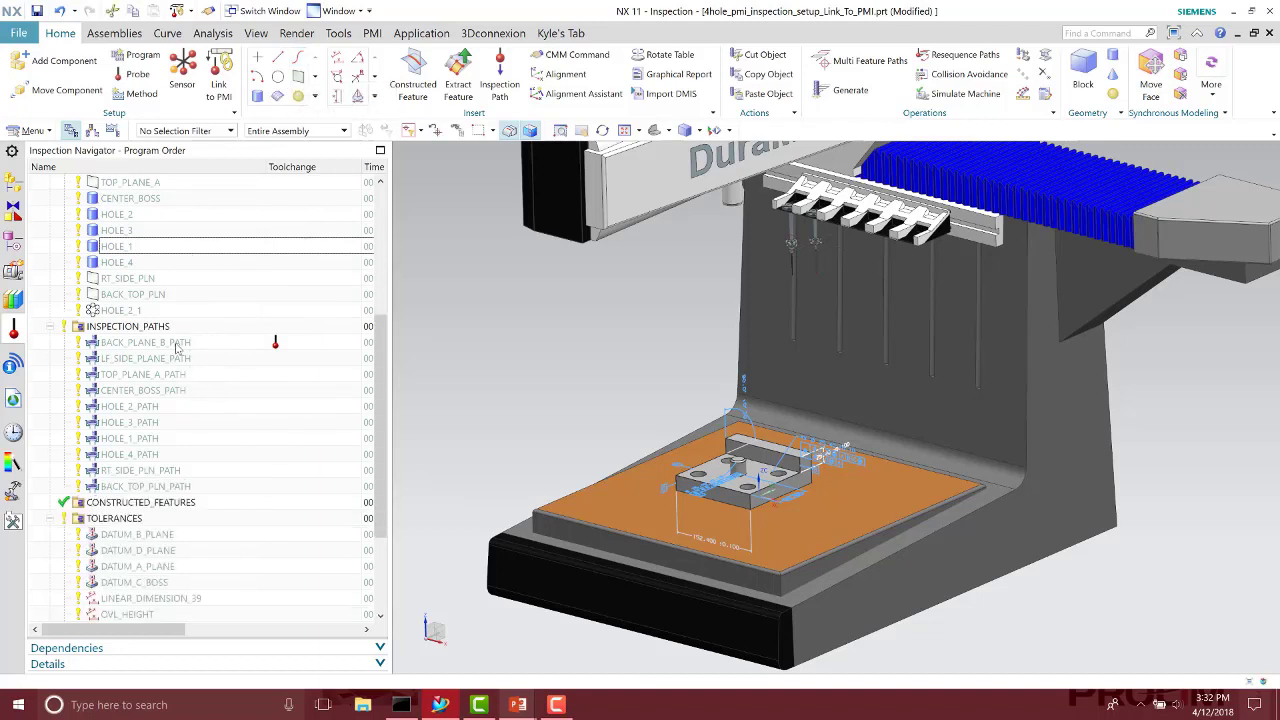
click(274, 342)
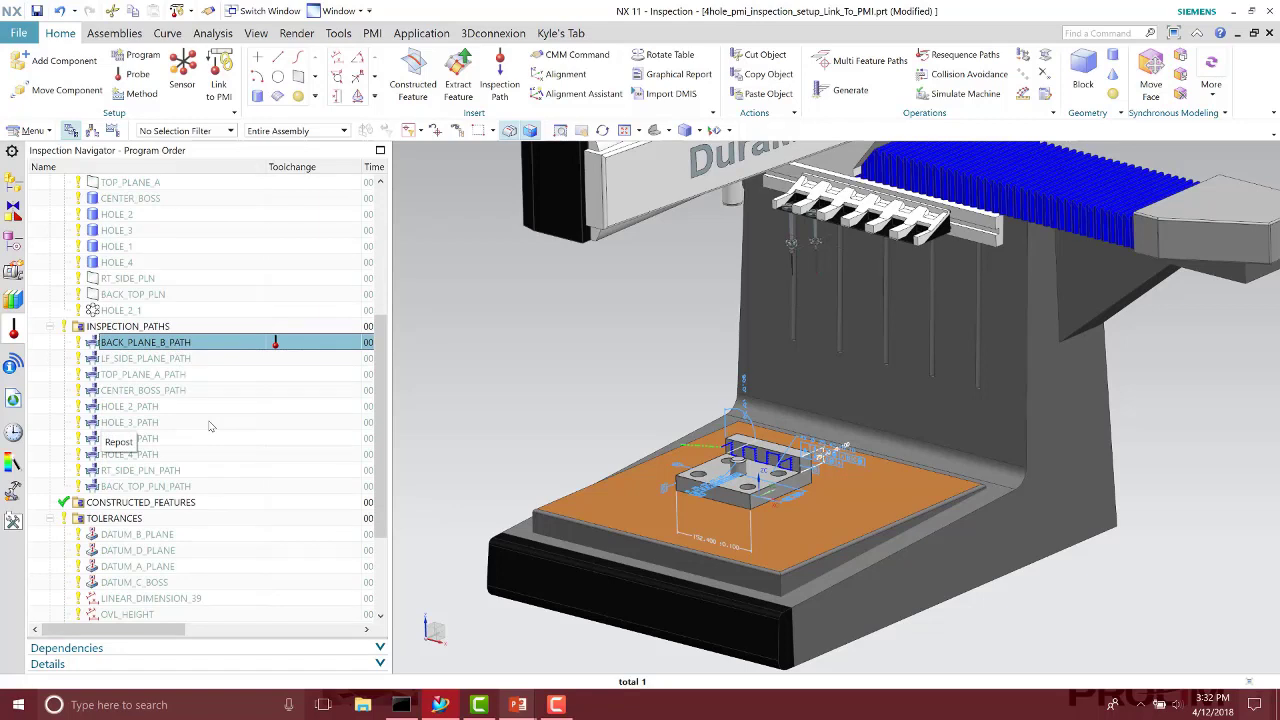
key(Down)
key(Down)
key(Down)
key(Down)
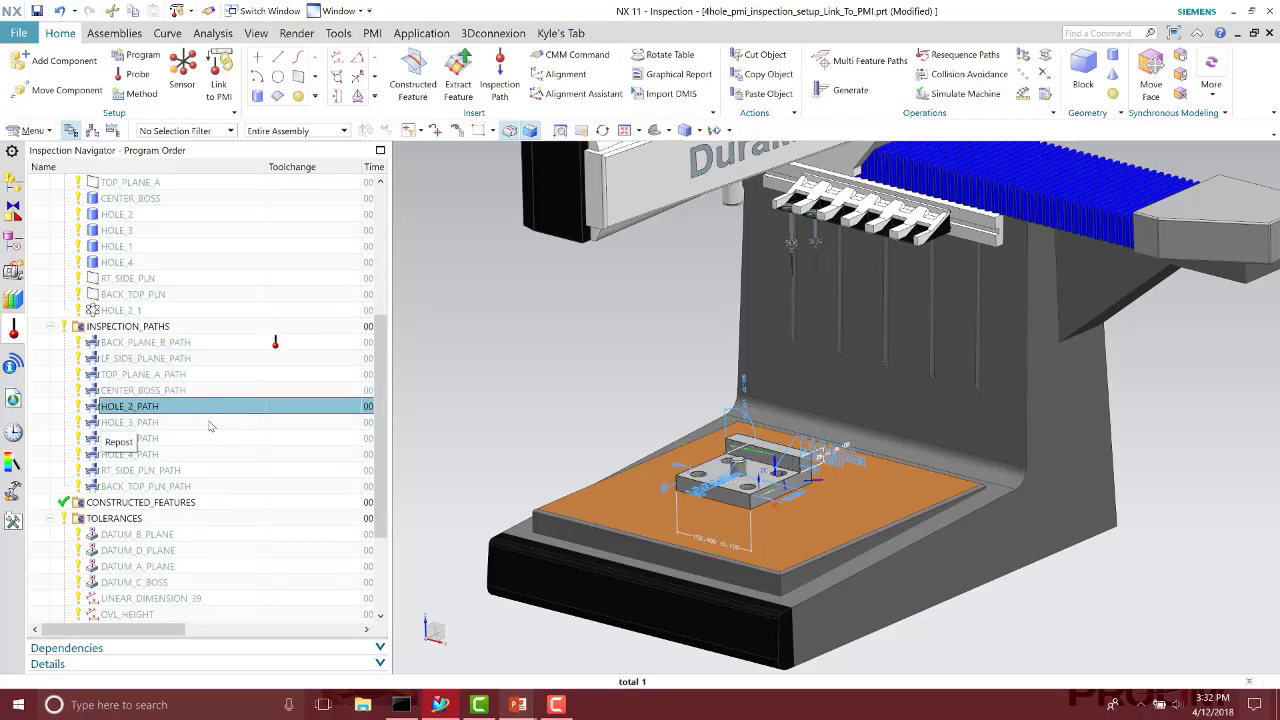
key(Down)
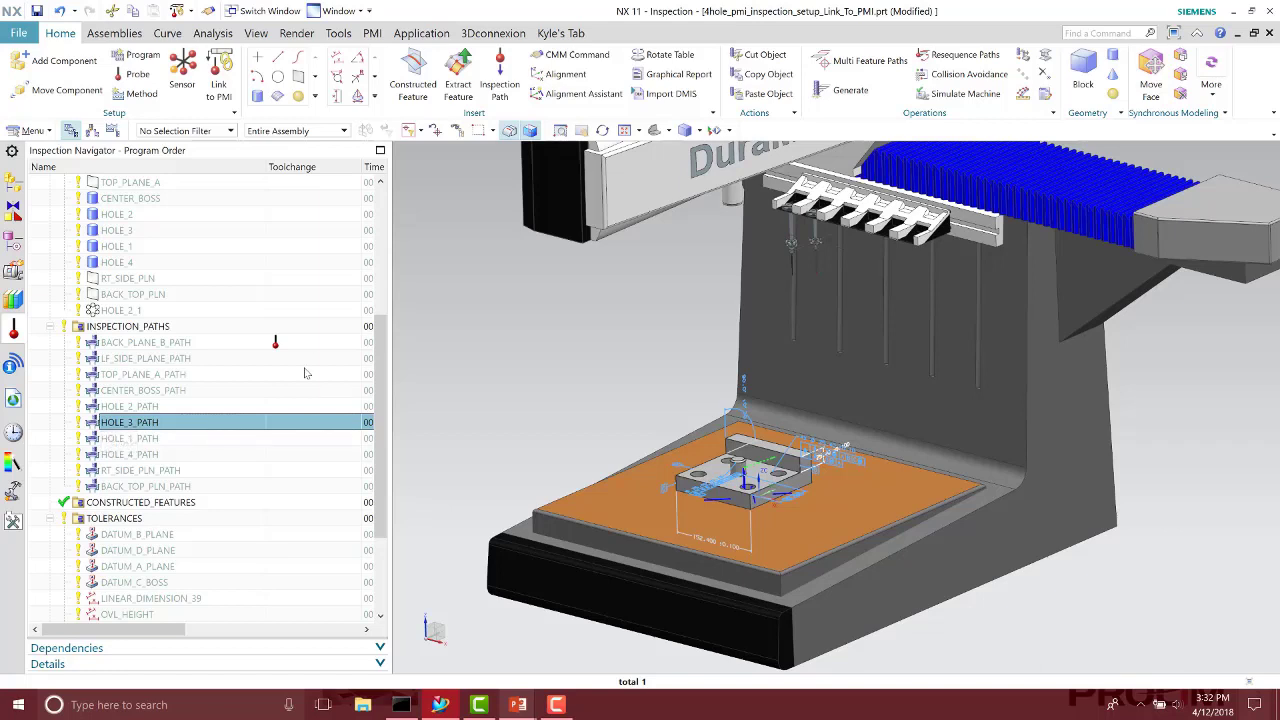
Step: Run Collision Avoidance on CMM_INSPECTION_PROGRAM with a safe plane offset 25 mm from the BACK_TOP_PLN face, reusing the linked geometry, and dismiss the report
drag(378, 358, 378, 228)
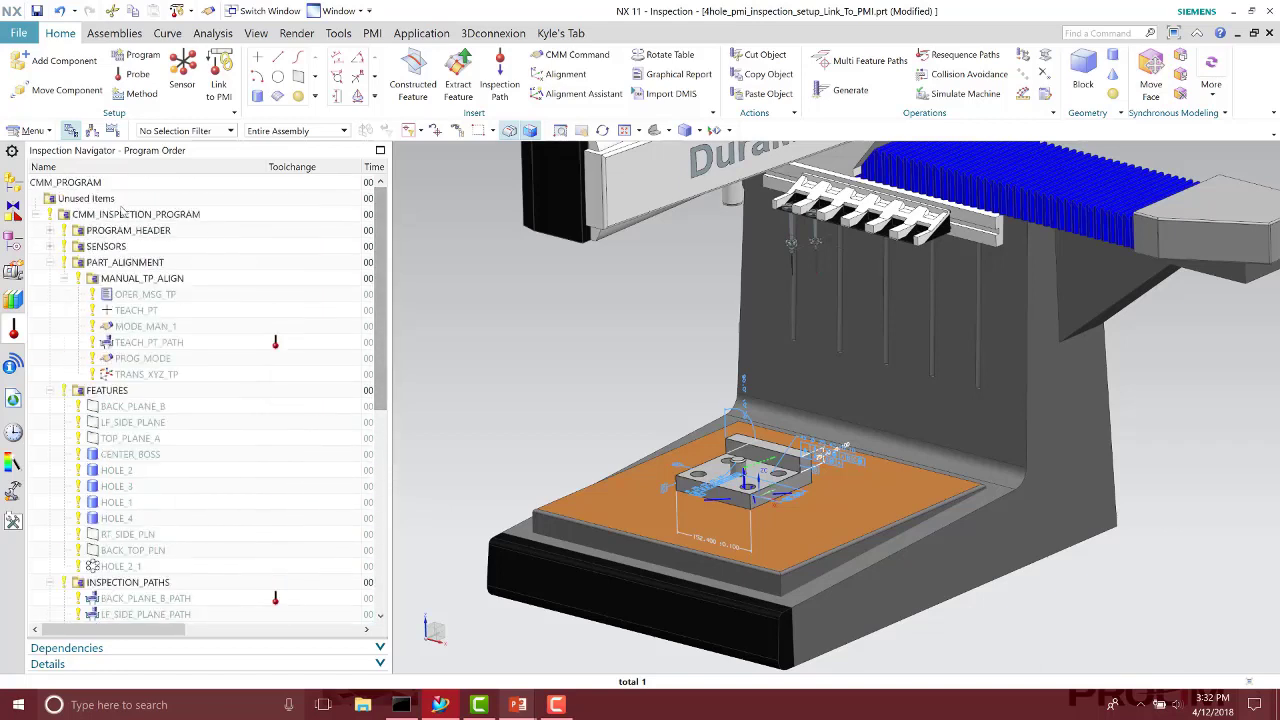
click(140, 216)
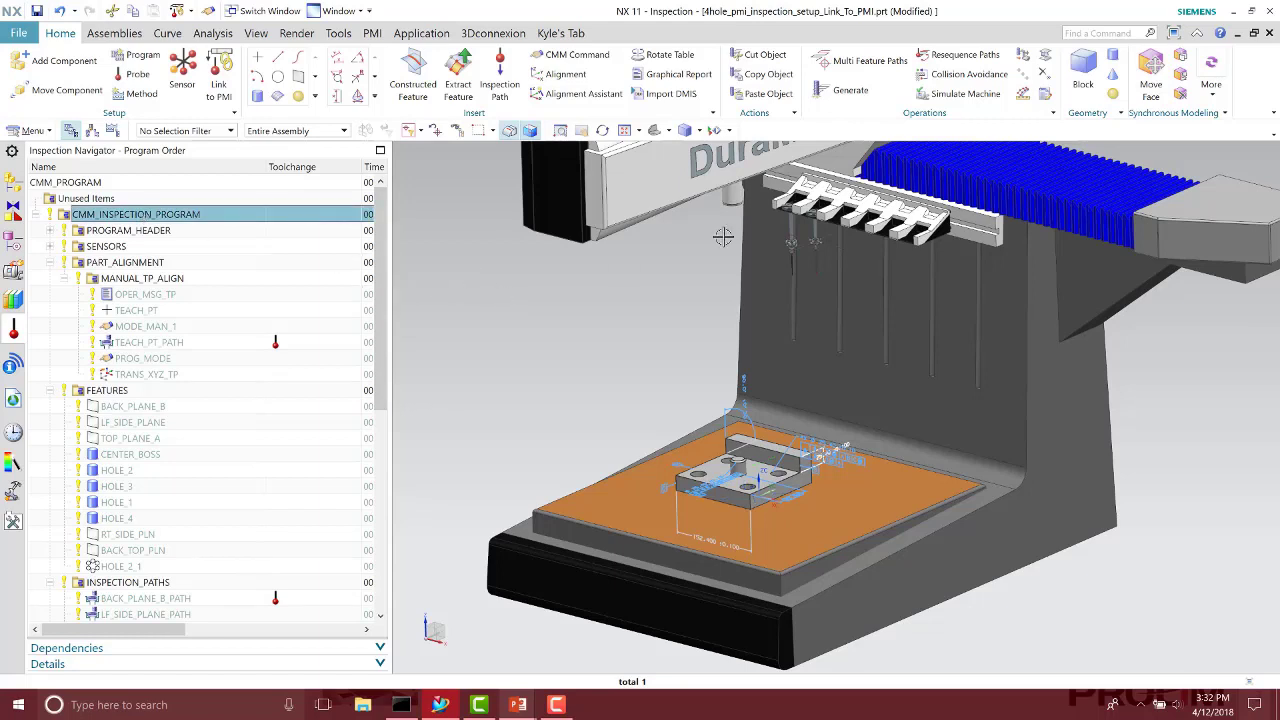
click(933, 90)
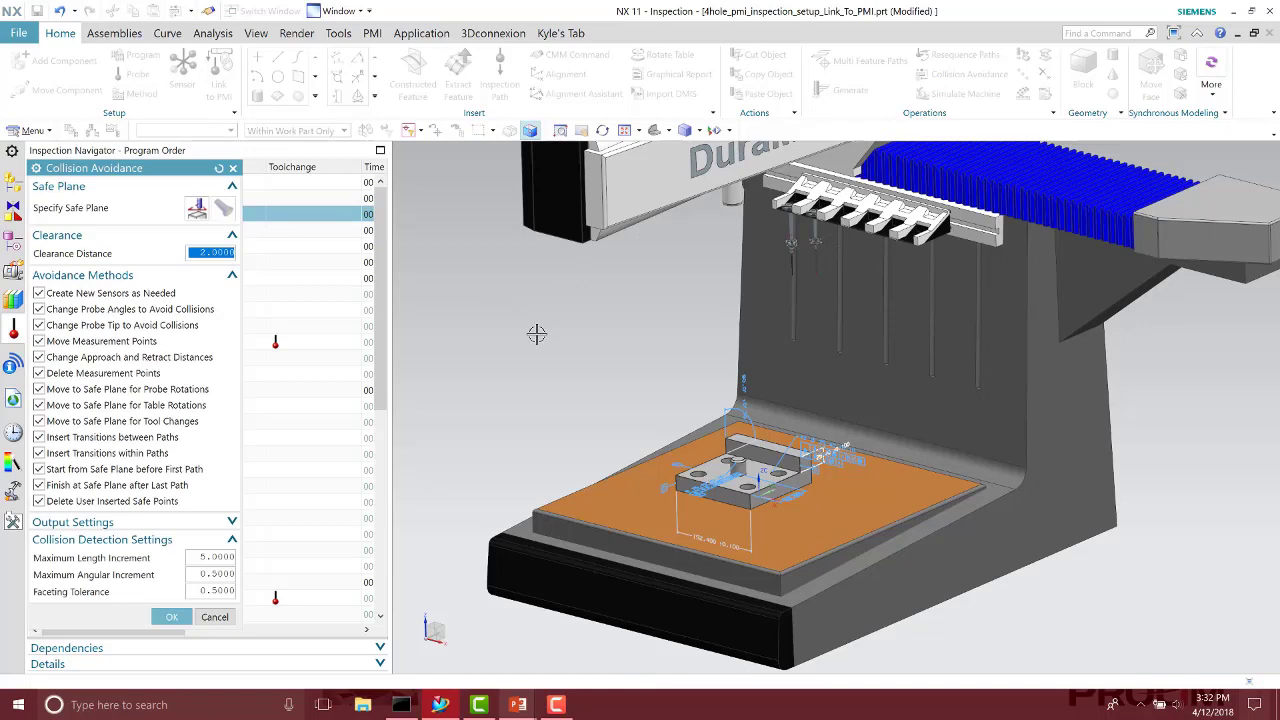
click(222, 208)
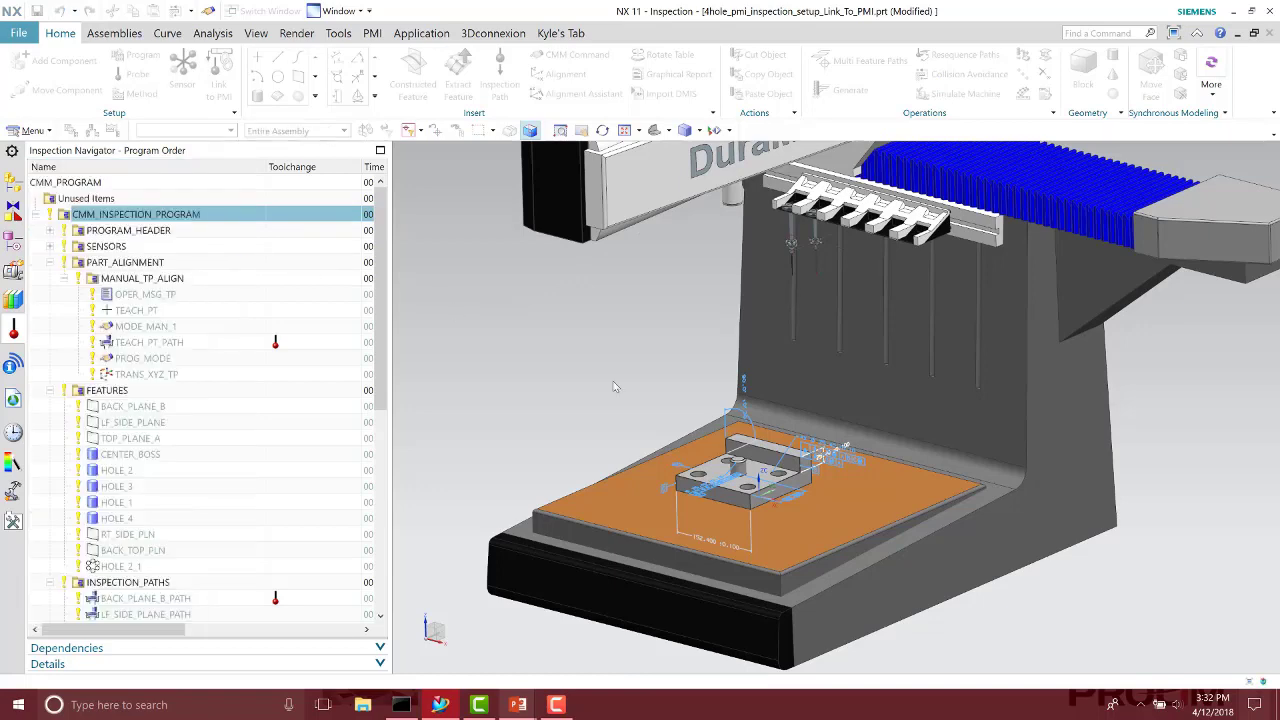
scroll(753, 468, up, 5)
click(780, 415)
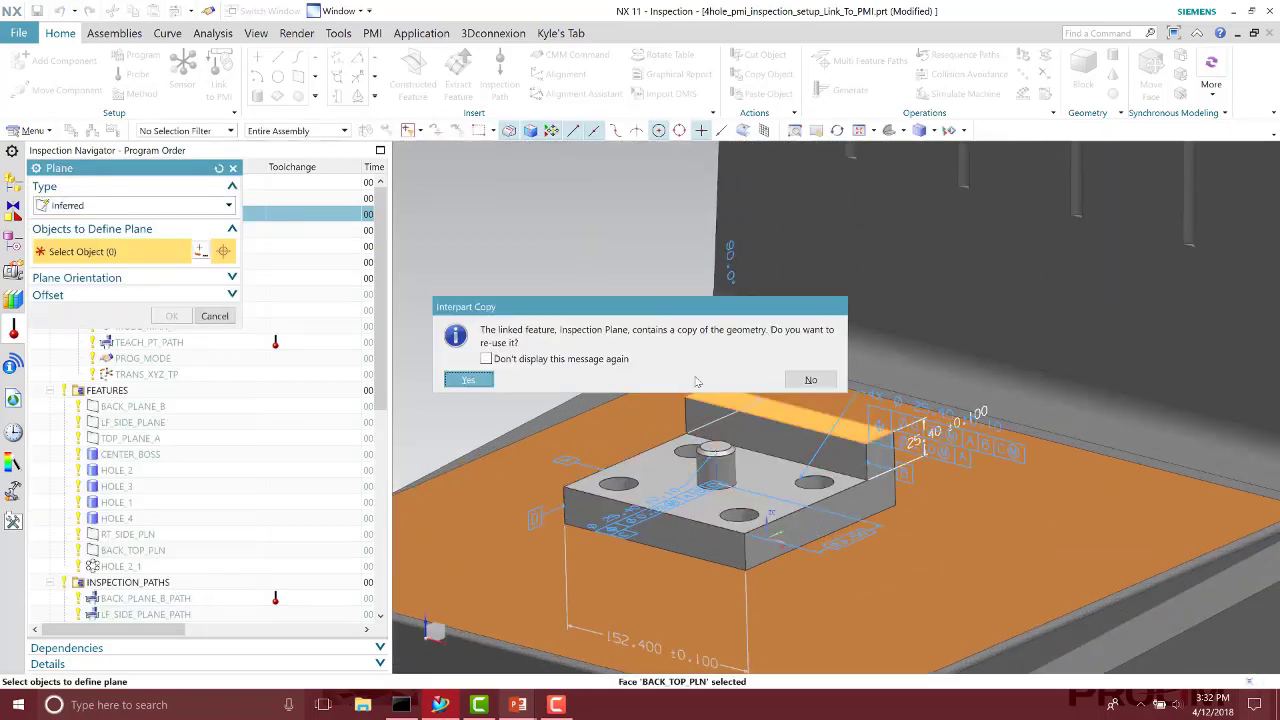
click(467, 377)
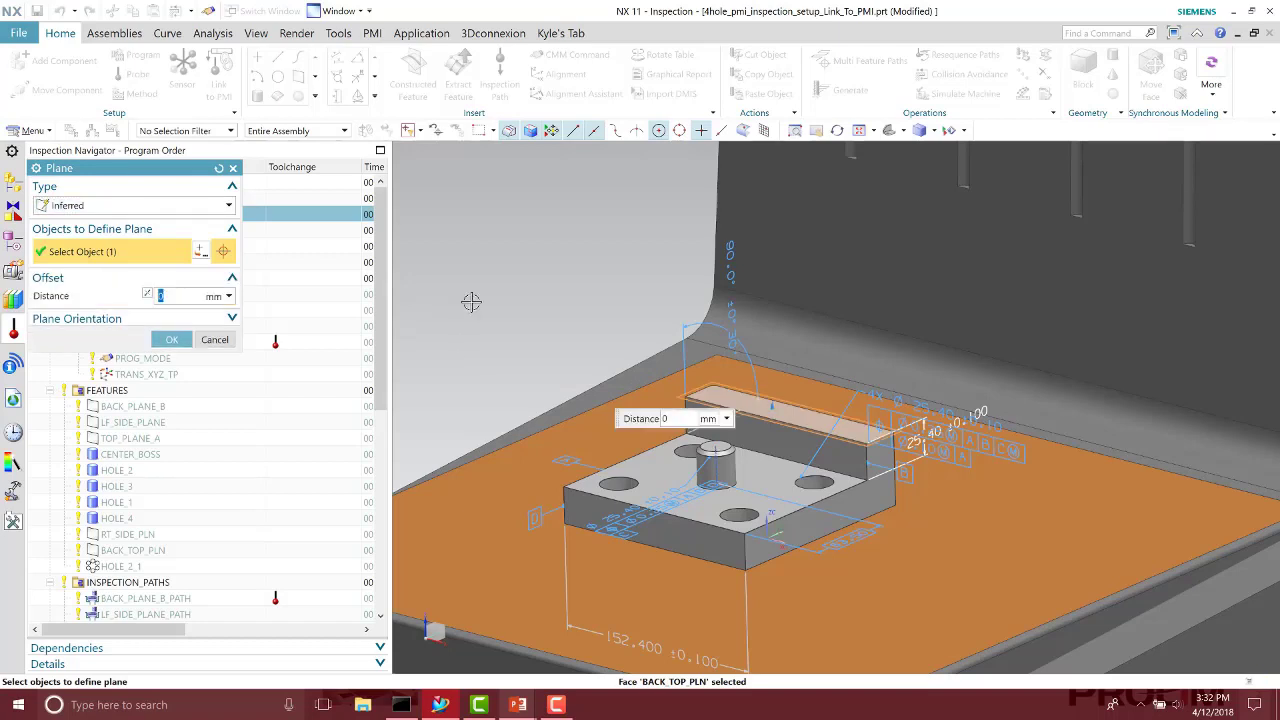
text(25)
key(Return)
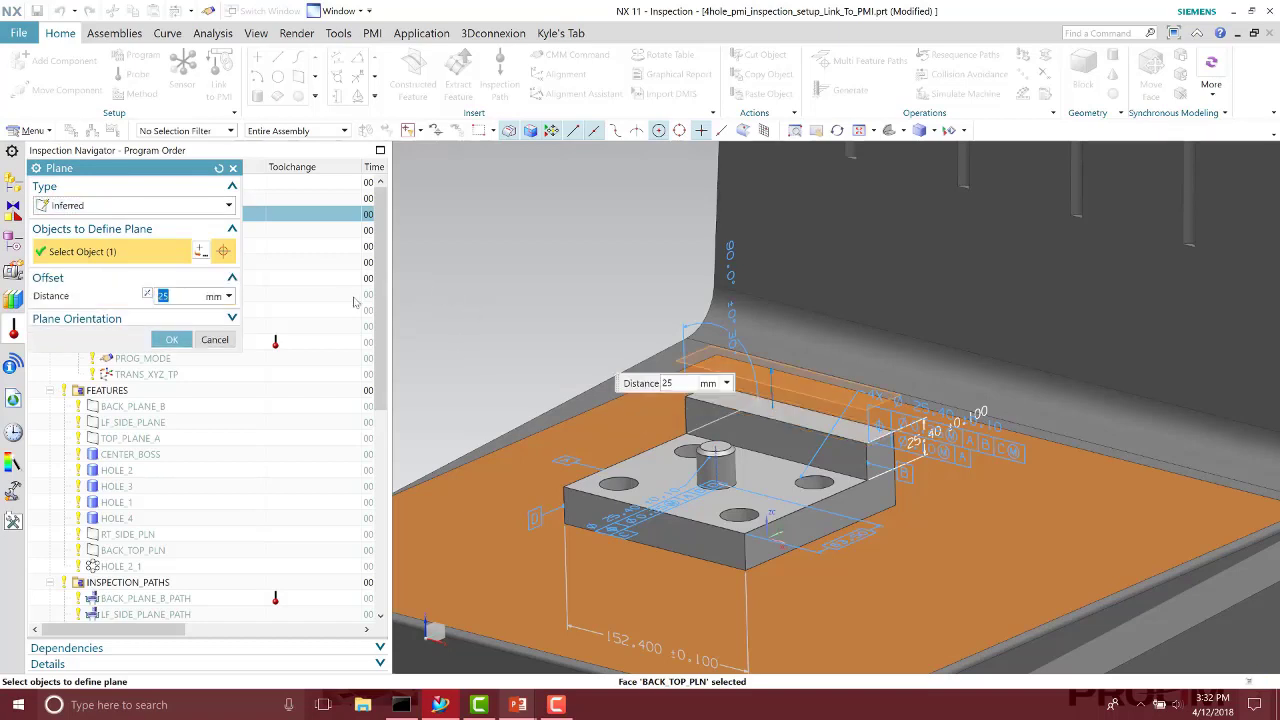
click(172, 340)
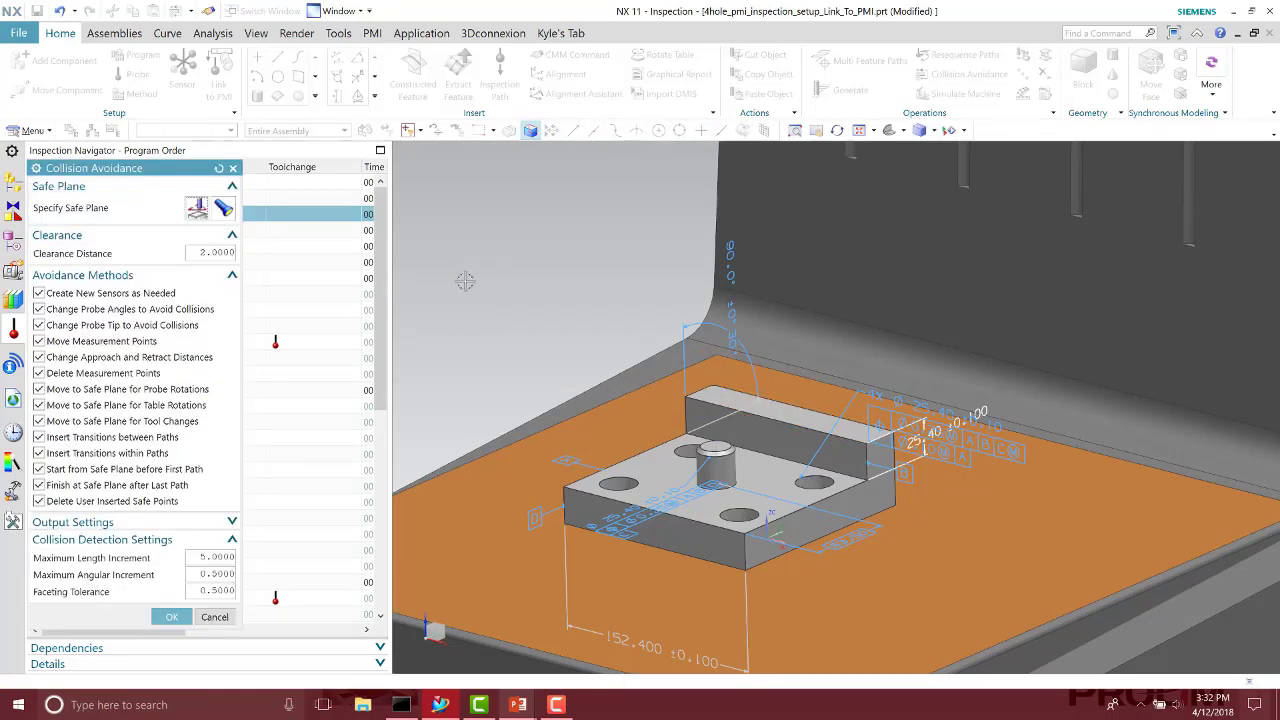
click(172, 616)
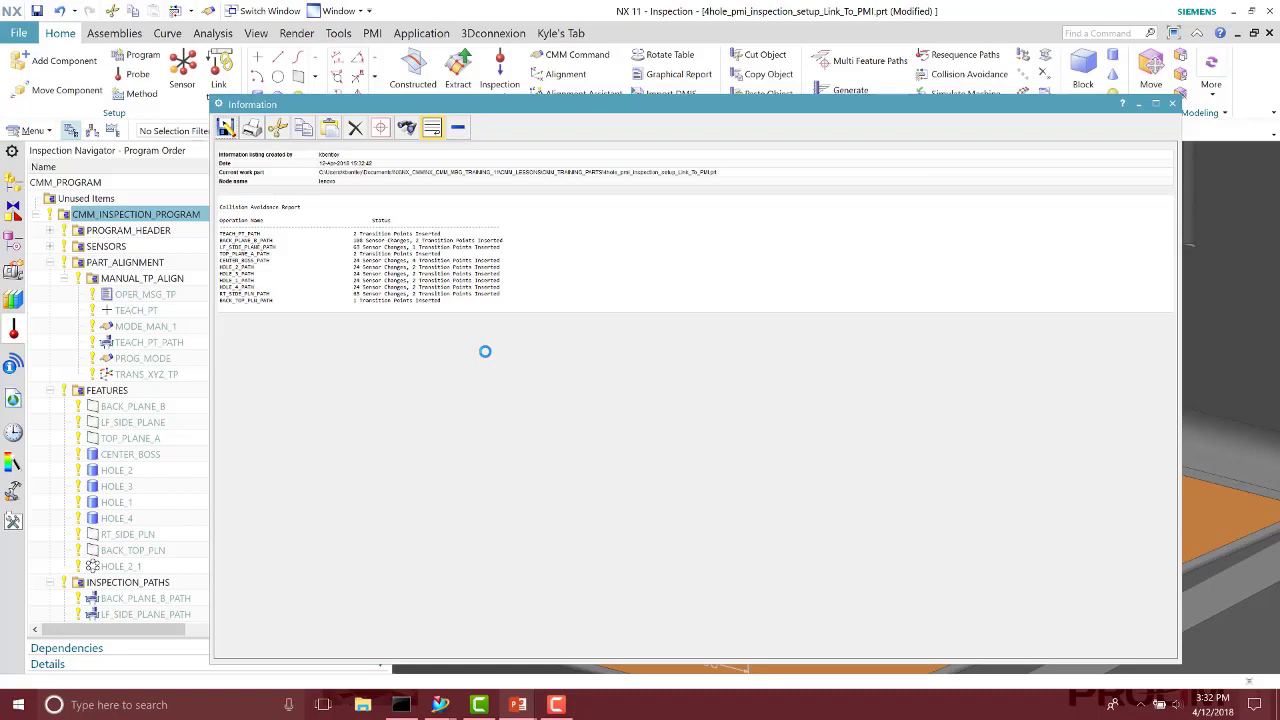
click(1172, 104)
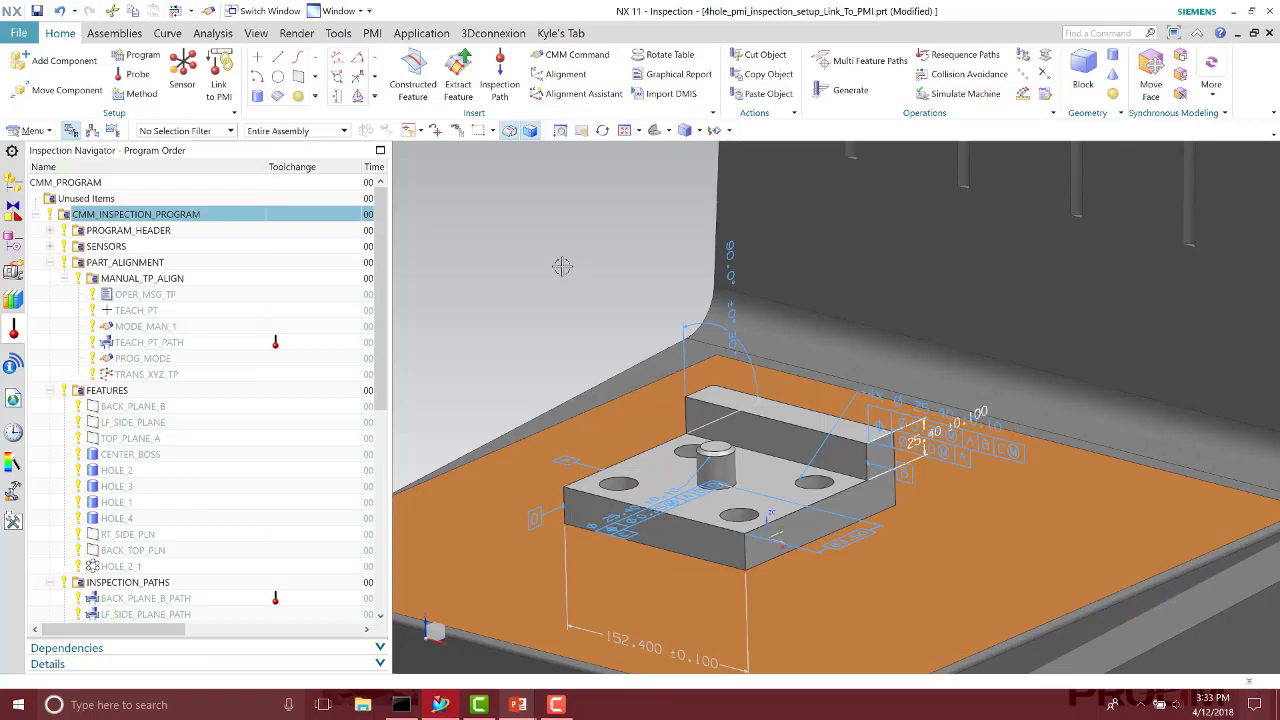
Step: Review the hole, plane and boss inspection paths after collision avoidance, checking their inserted transitions on the part back to BACK_PLANE_B_PATH
scroll(180, 436, down, 5)
click(185, 426)
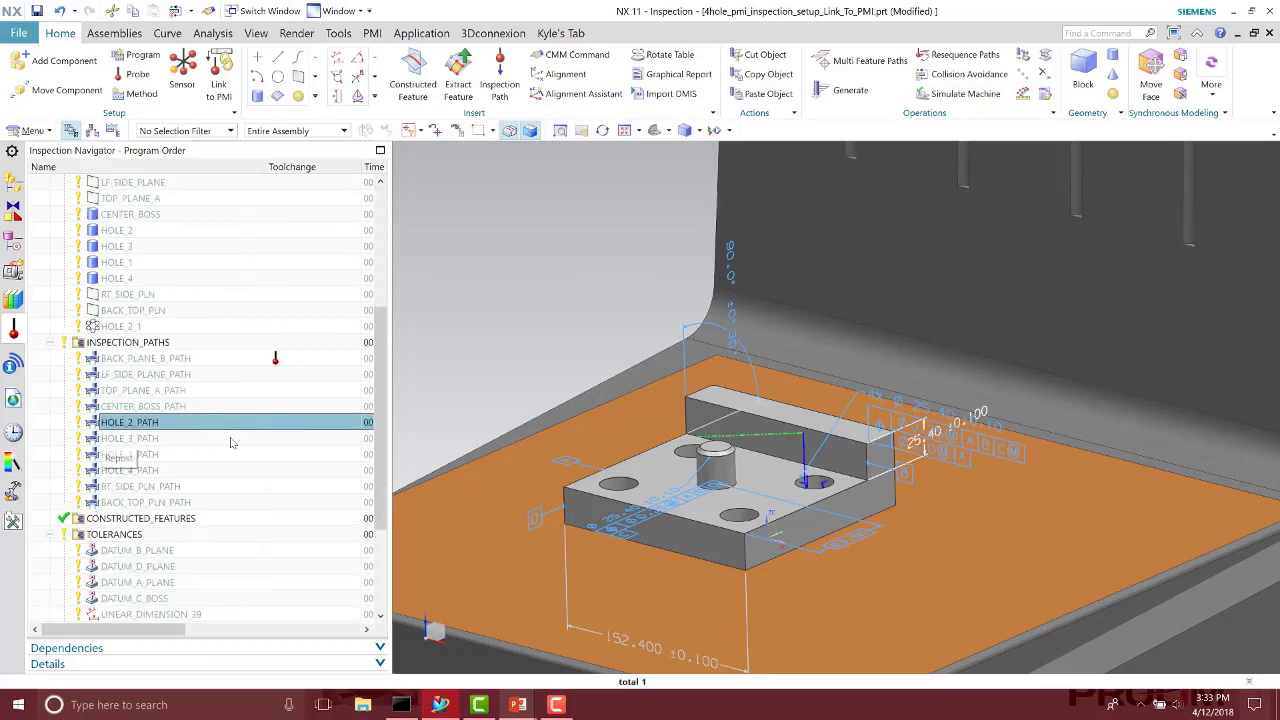
click(231, 442)
key(Down)
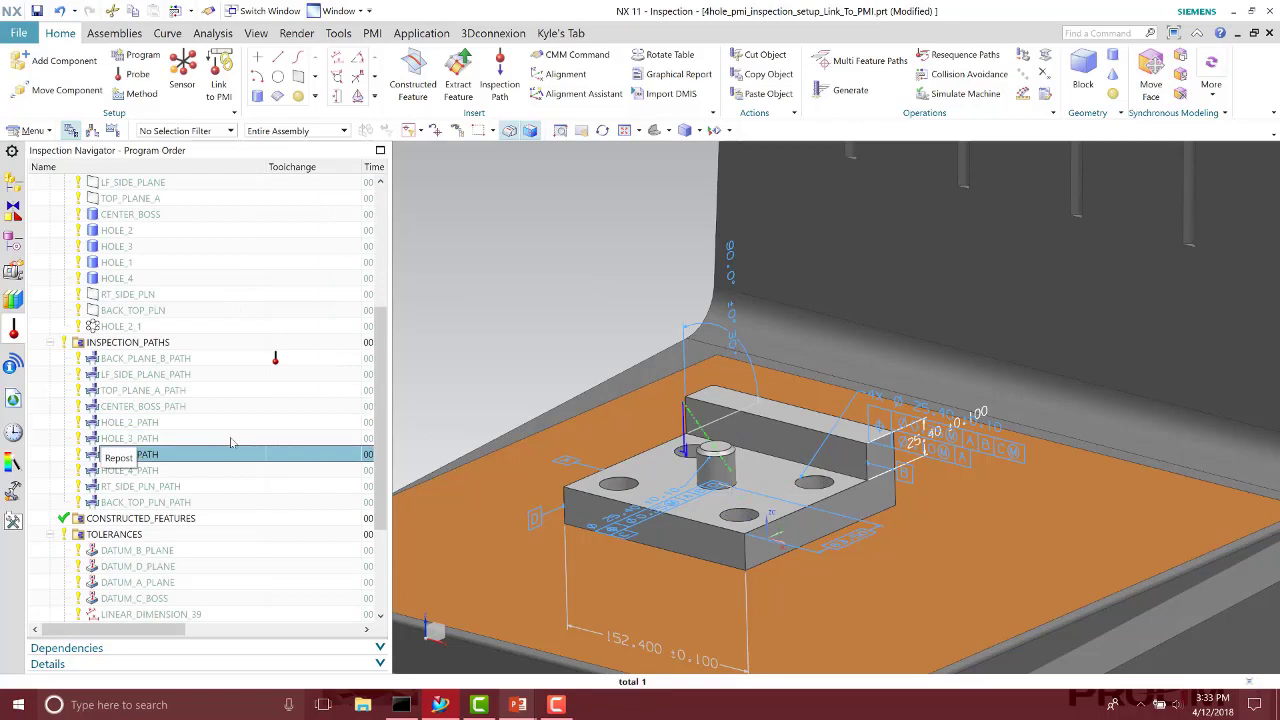
key(Down)
key(Down)
key(Down)
key(Up)
key(Up)
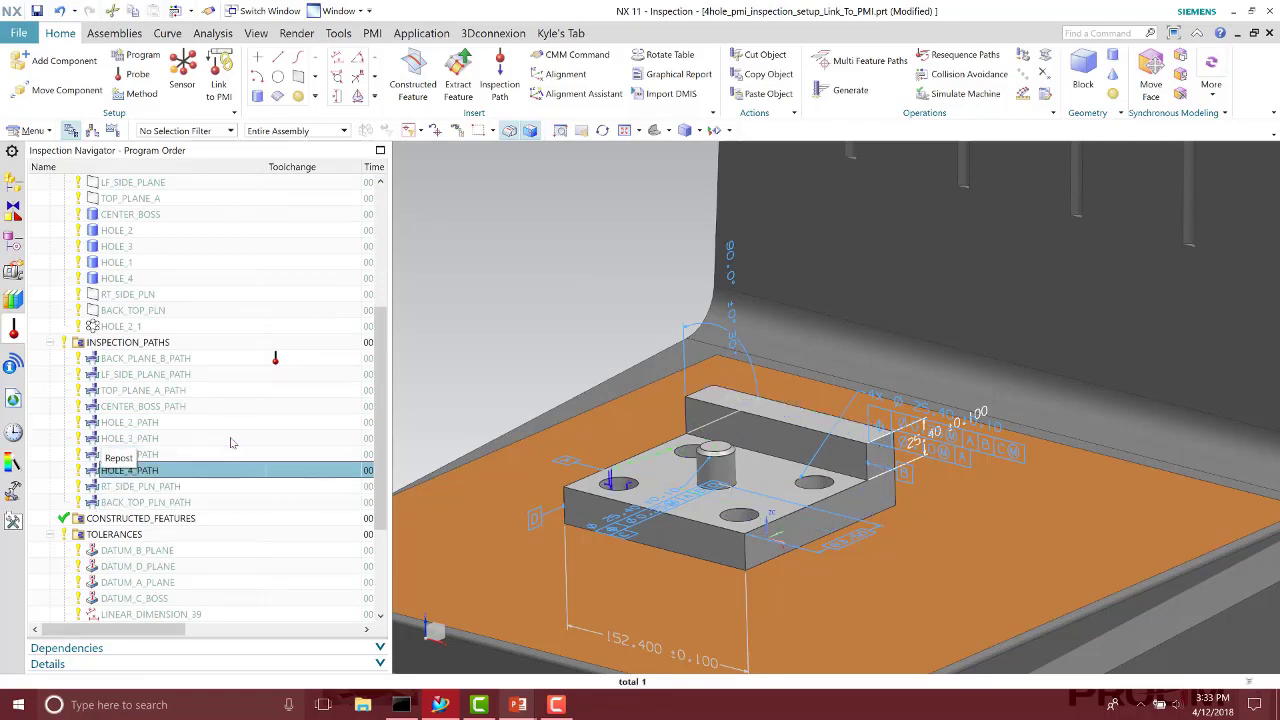
key(Up)
key(Up)
key(Up)
key(Up)
key(Up)
key(Up)
key(Up)
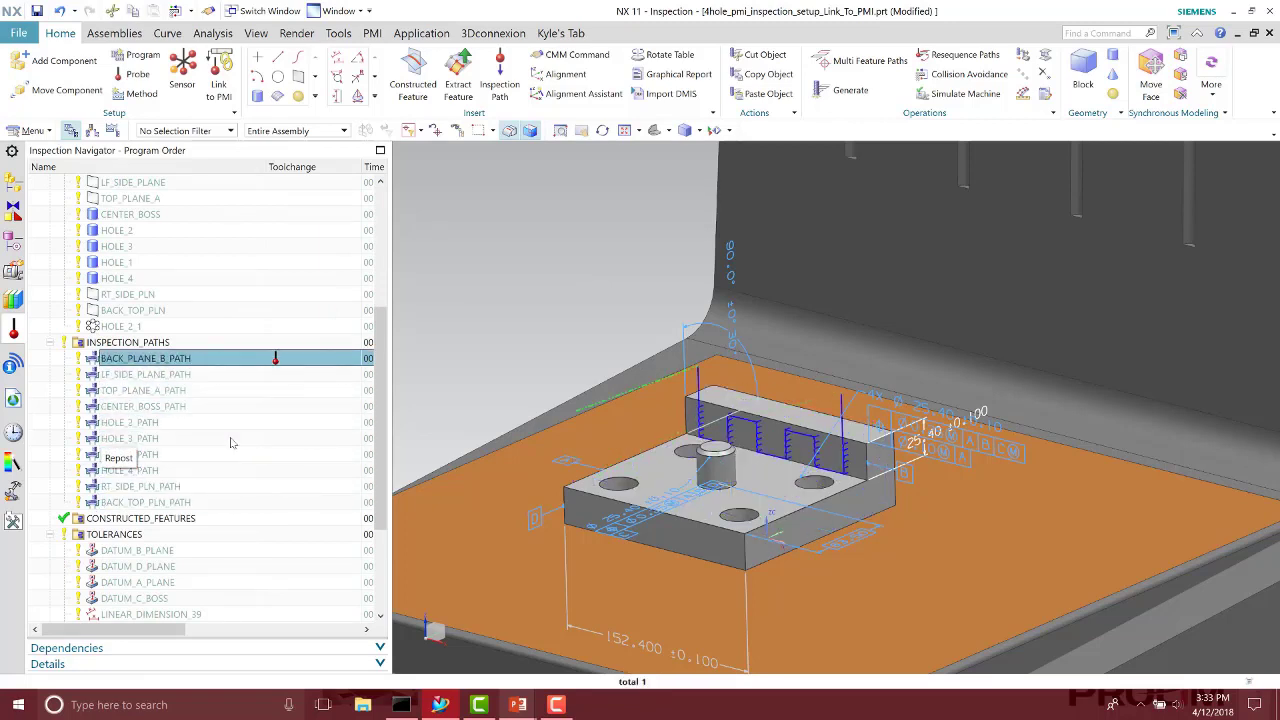
Step: Review the generated tolerances from DATUM_B_PLANE through OVL_HEIGHT, checking the PMI and faces associated with each one
scroll(231, 443, down, 3)
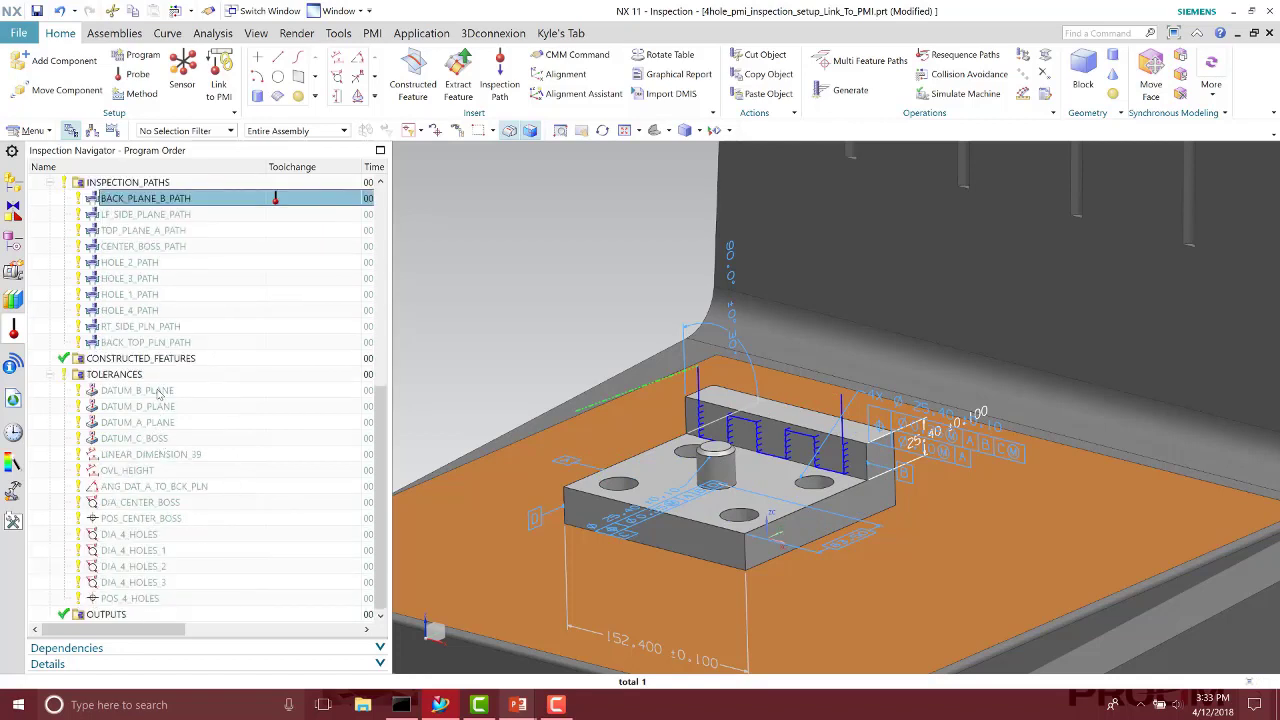
click(157, 391)
key(Down)
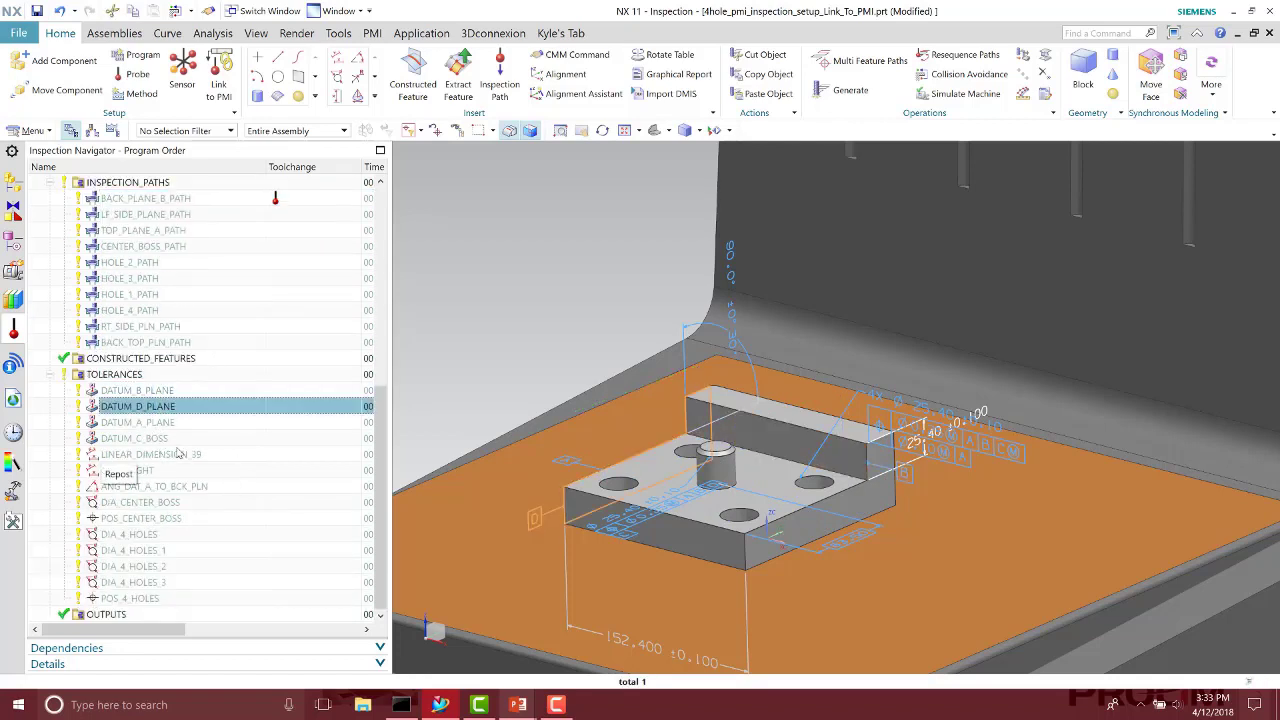
key(Down)
key(Down)
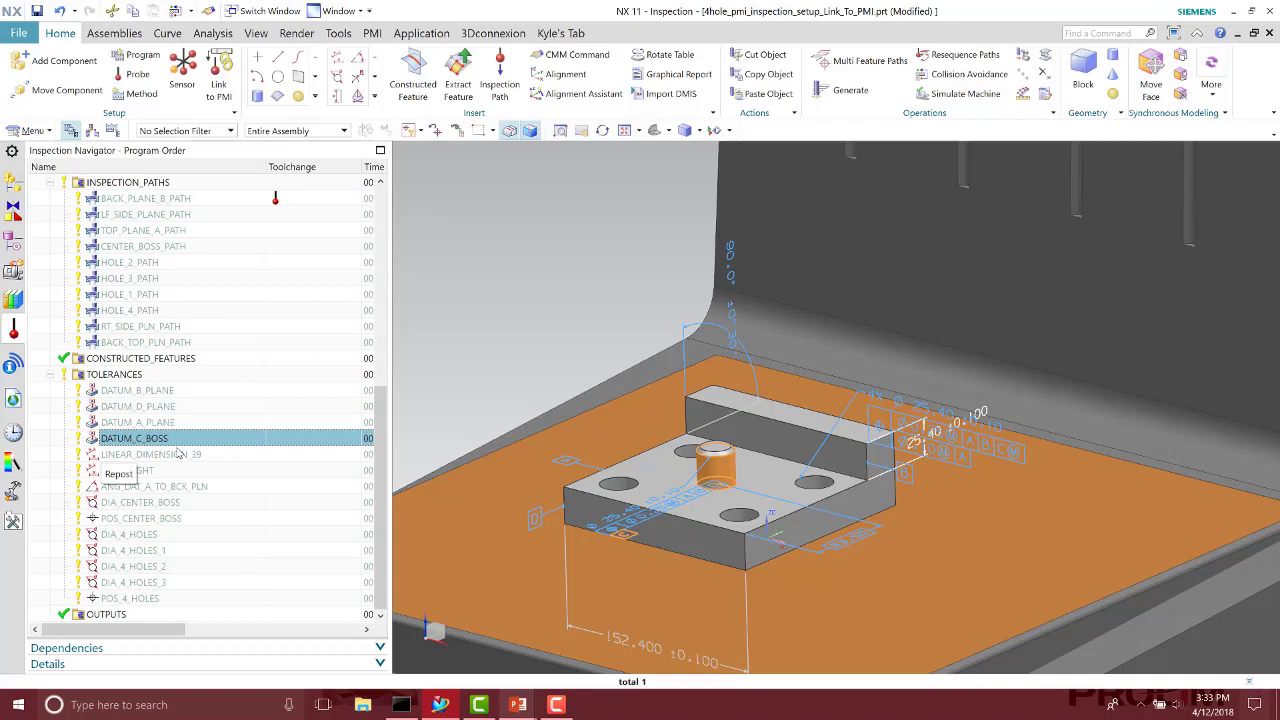
key(Down)
key(Down)
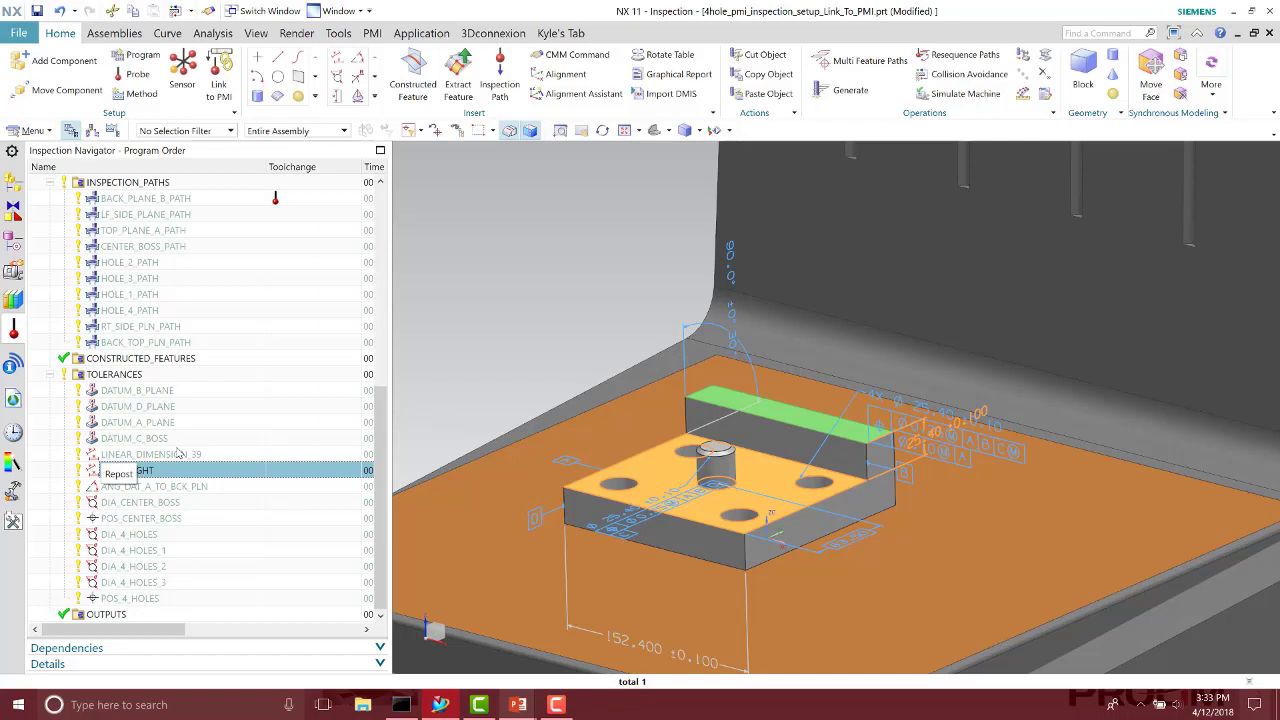
key(Up)
key(Up)
key(Up)
key(Up)
key(Up)
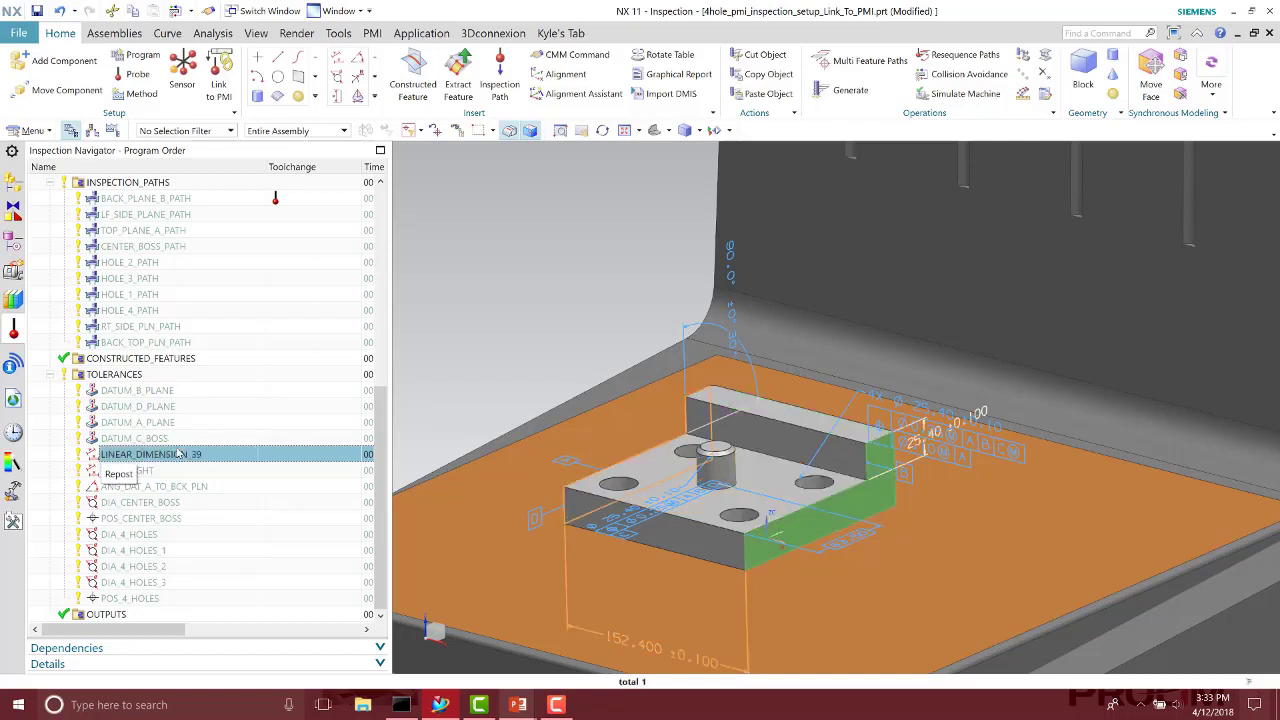
Step: Start the machine simulation of the whole CMM_INSPECTION_PROGRAM with the animation speed set to 7
scroll(123, 405, up, 6)
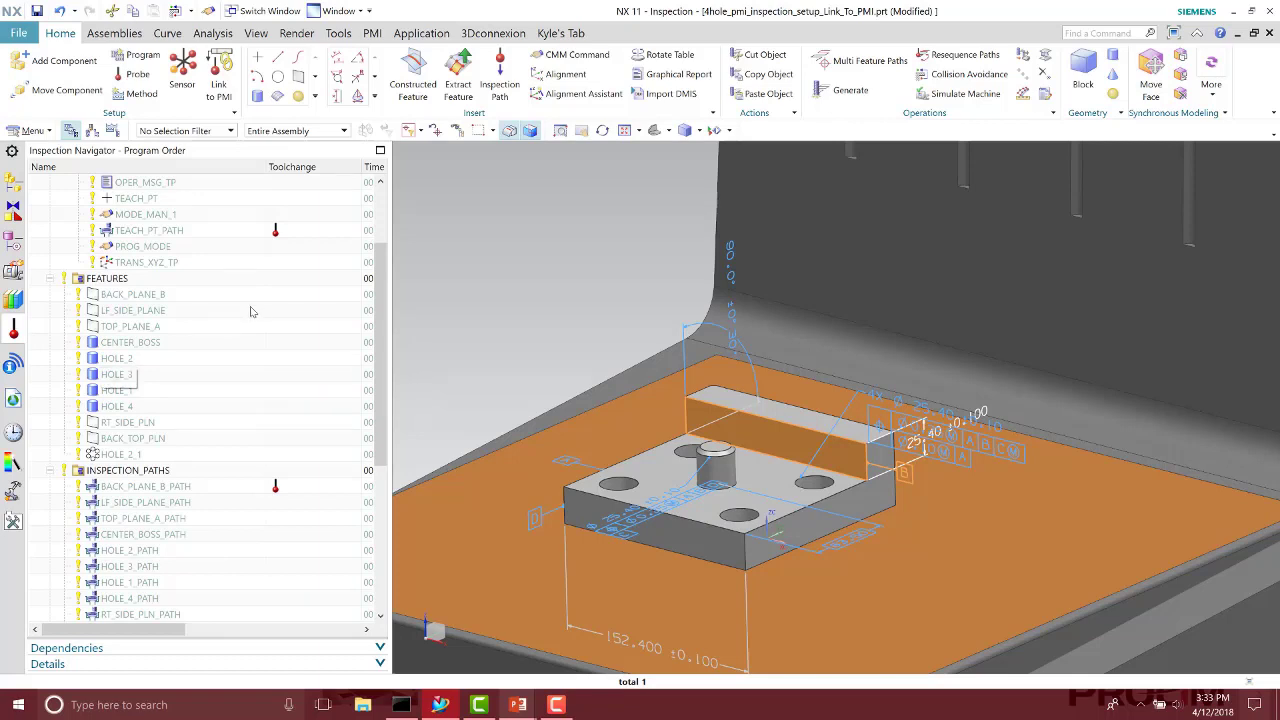
scroll(251, 309, up, 3)
click(182, 216)
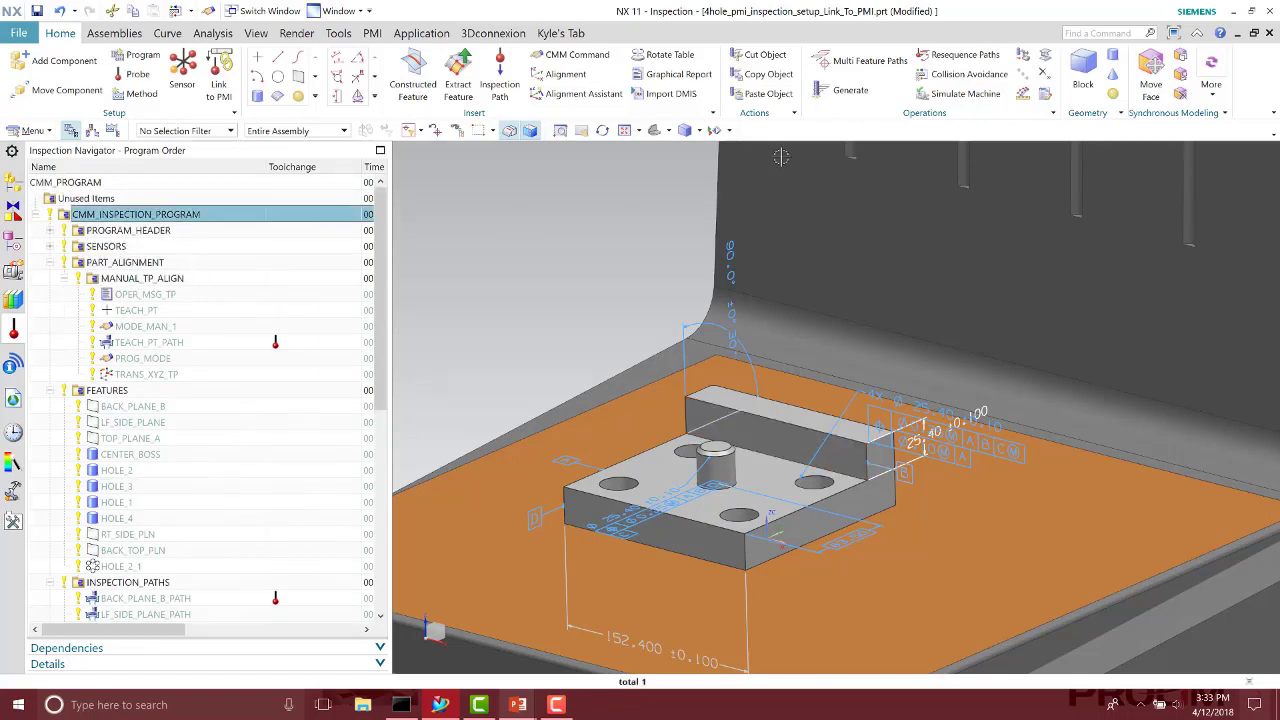
click(962, 93)
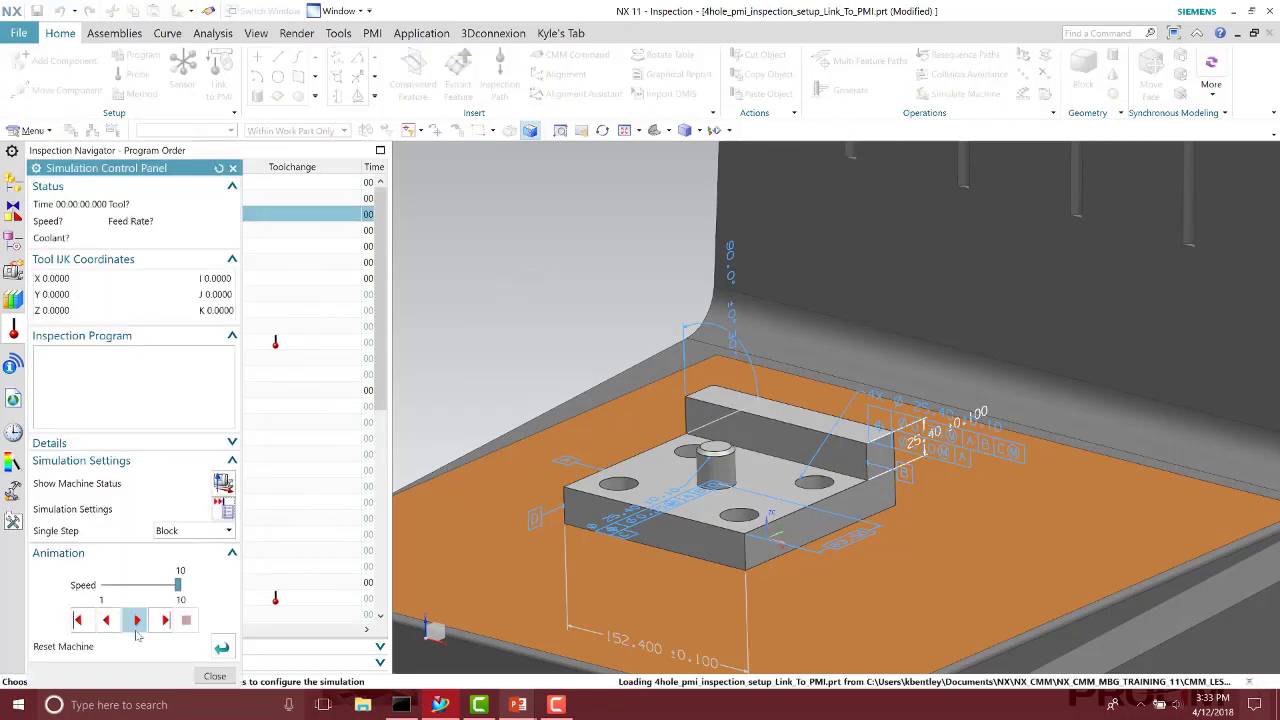
drag(178, 585, 153, 585)
click(137, 620)
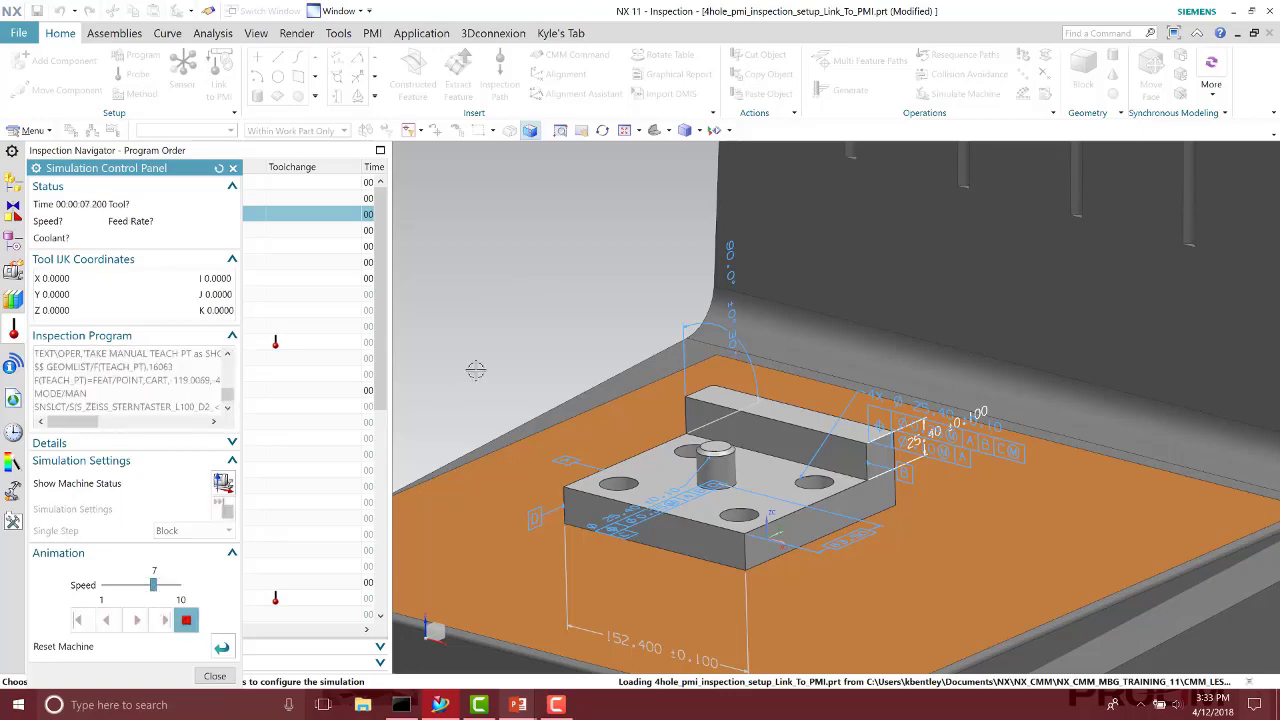